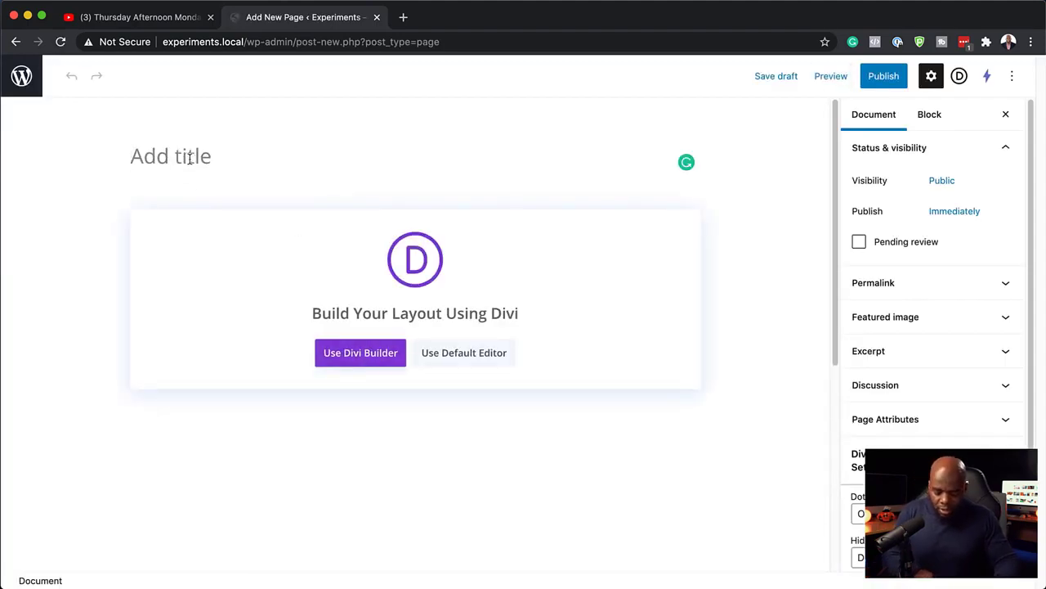
Step: Title the new page "Mobile" and start building it from scratch with the Divi Builder
type("Mobile")
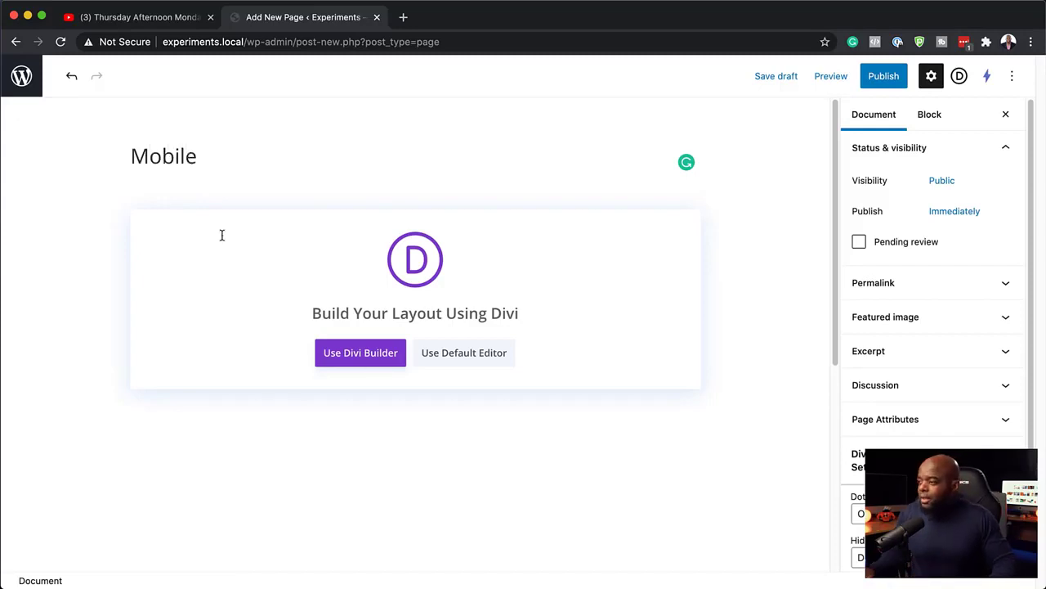
left_click(362, 354)
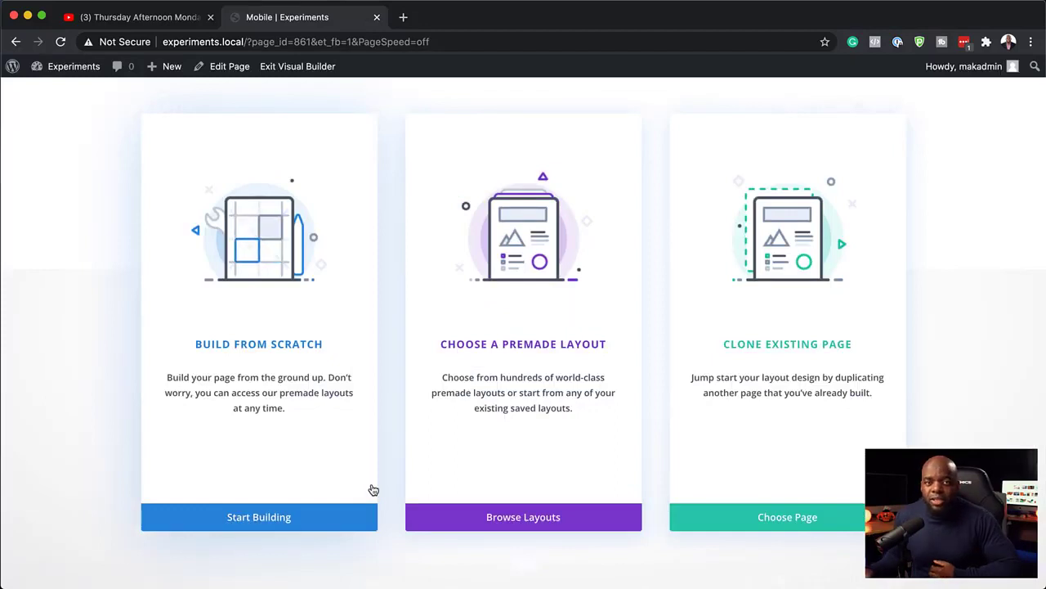
left_click(273, 518)
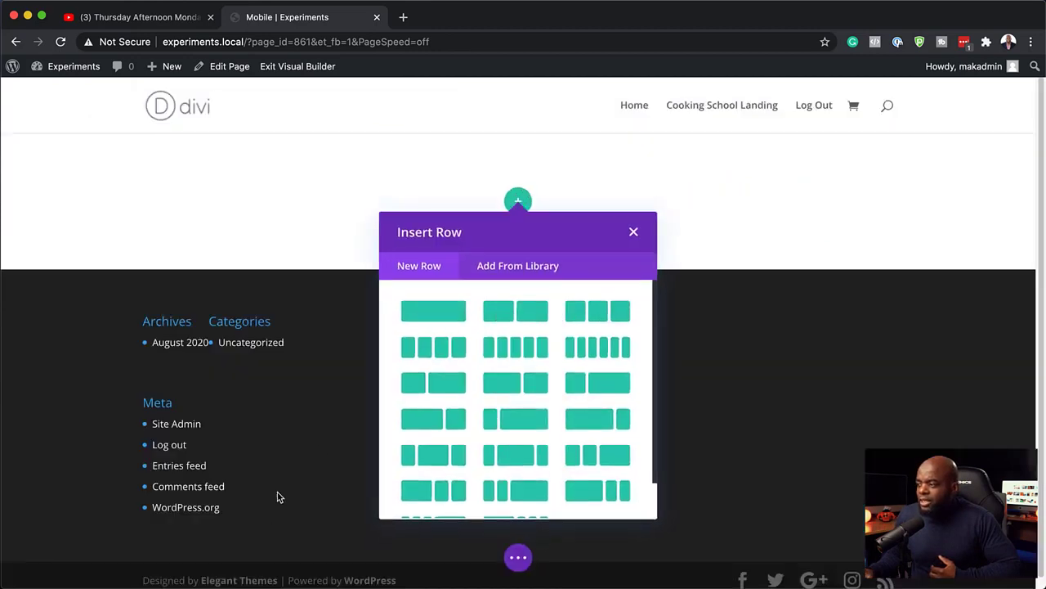
Step: Insert a single-column row containing a Text module and save the module with its placeholder content
left_click(448, 321)
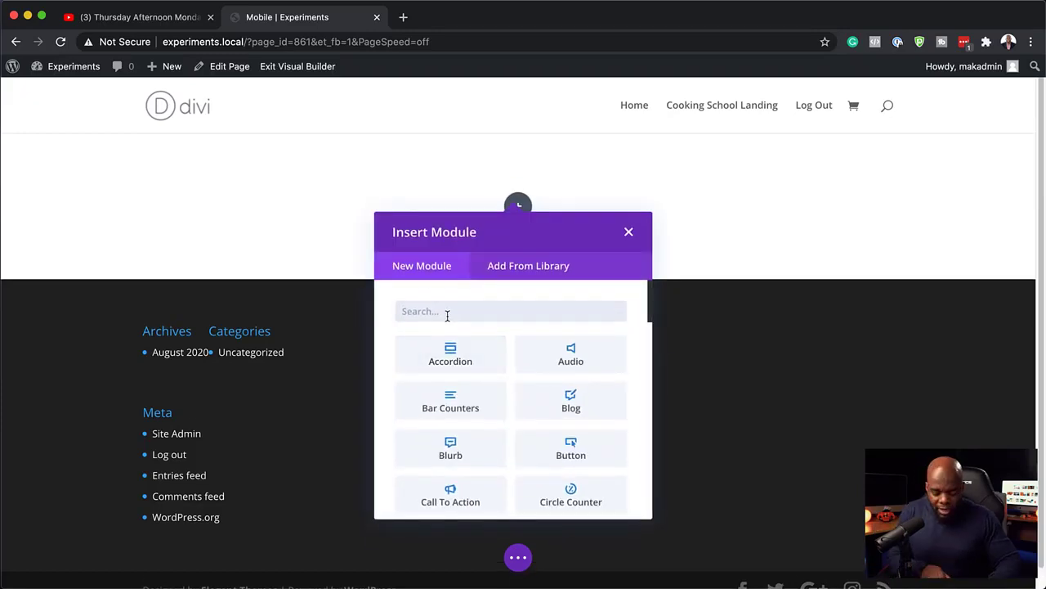
type("text")
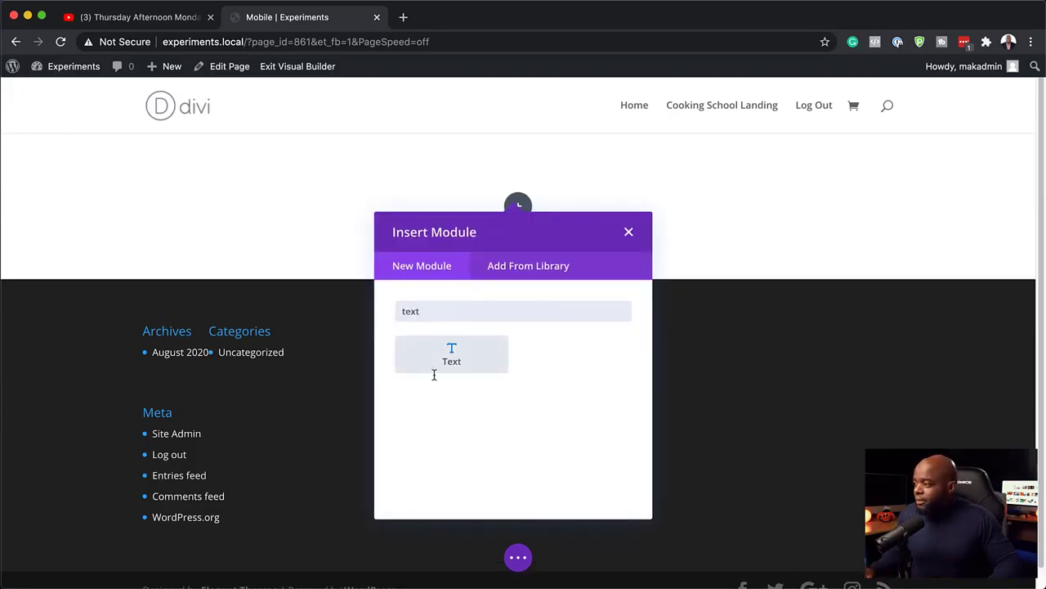
left_click(472, 360)
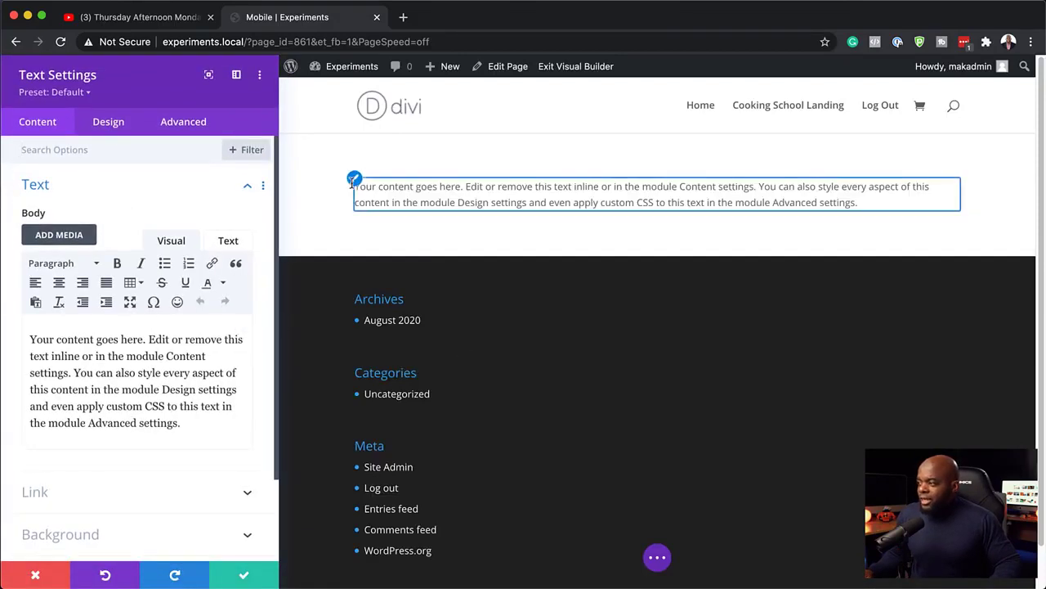
left_click(243, 576)
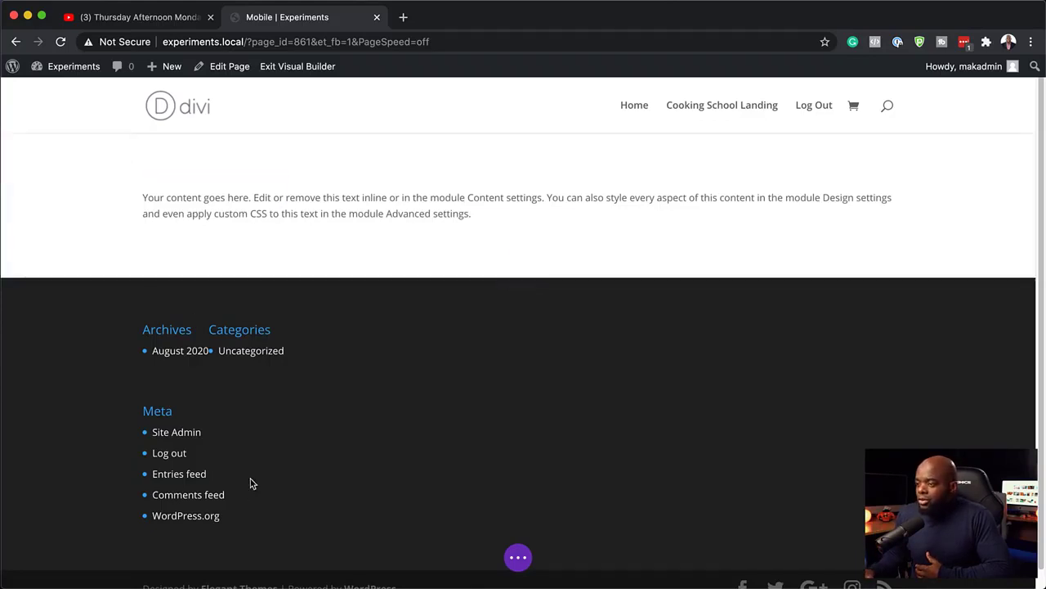
Step: Preview the page in tablet view, resize the preview down to 320px and up to 980px, and return to desktop view
left_click(517, 558)
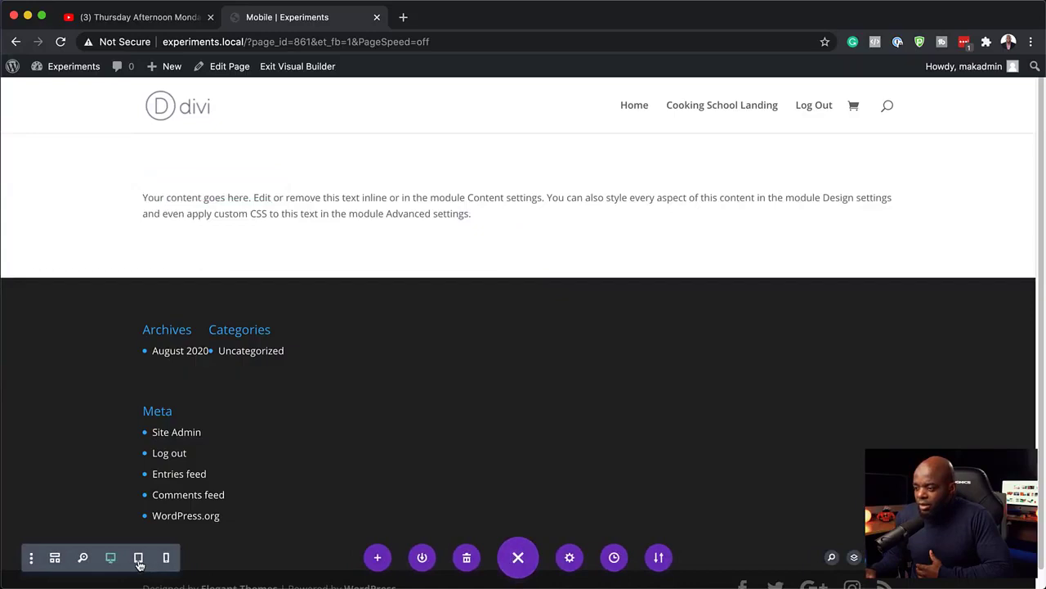
left_click(139, 563)
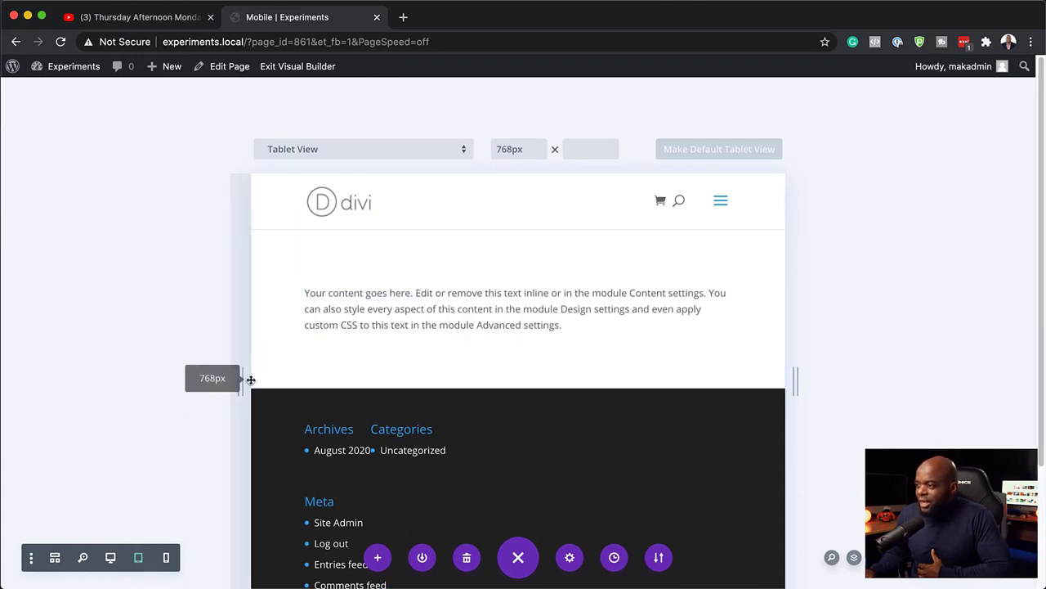
left_click_drag(237, 381, 425, 376)
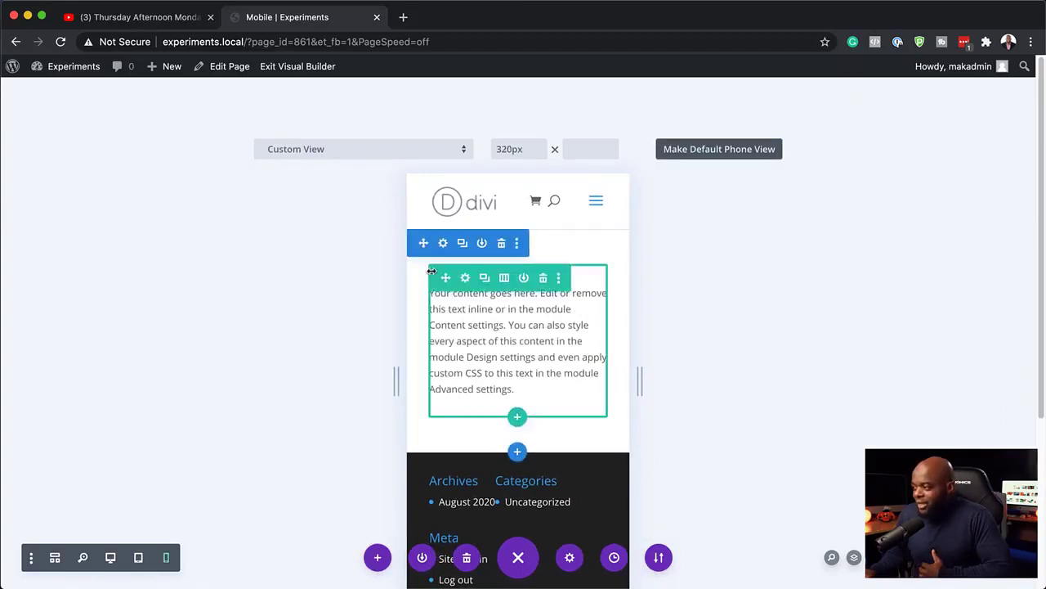
left_click_drag(399, 383, 141, 378)
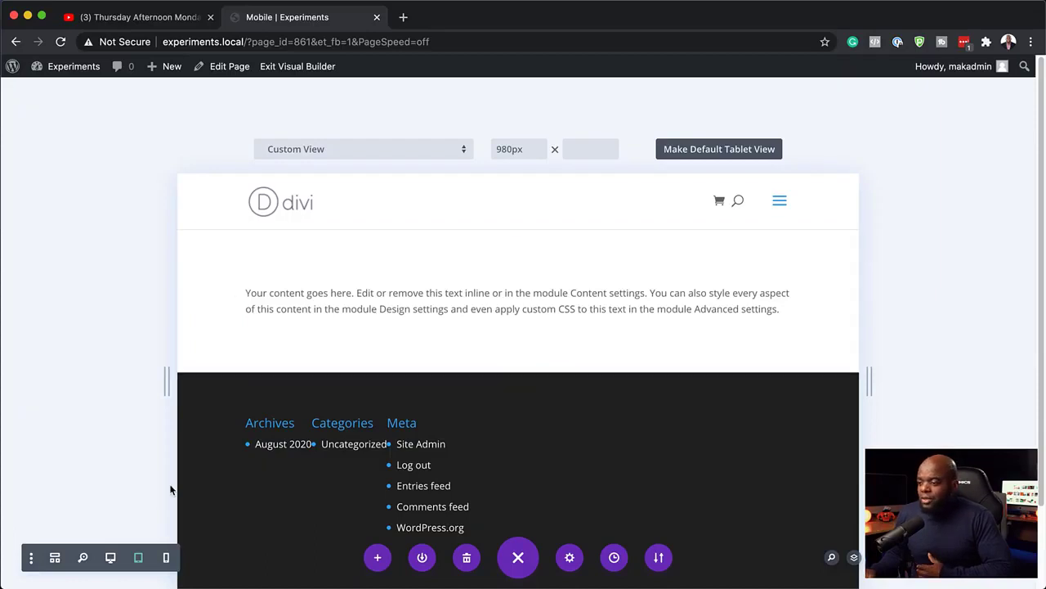
left_click(109, 558)
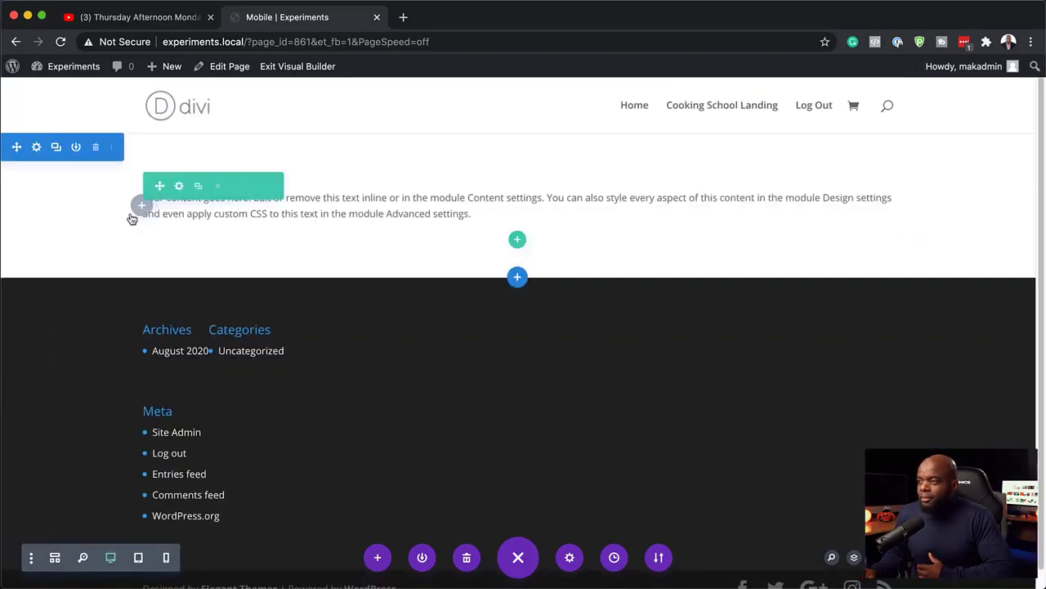
Step: Set the section's left padding to 300px and link the right padding to the same value
left_click(37, 148)
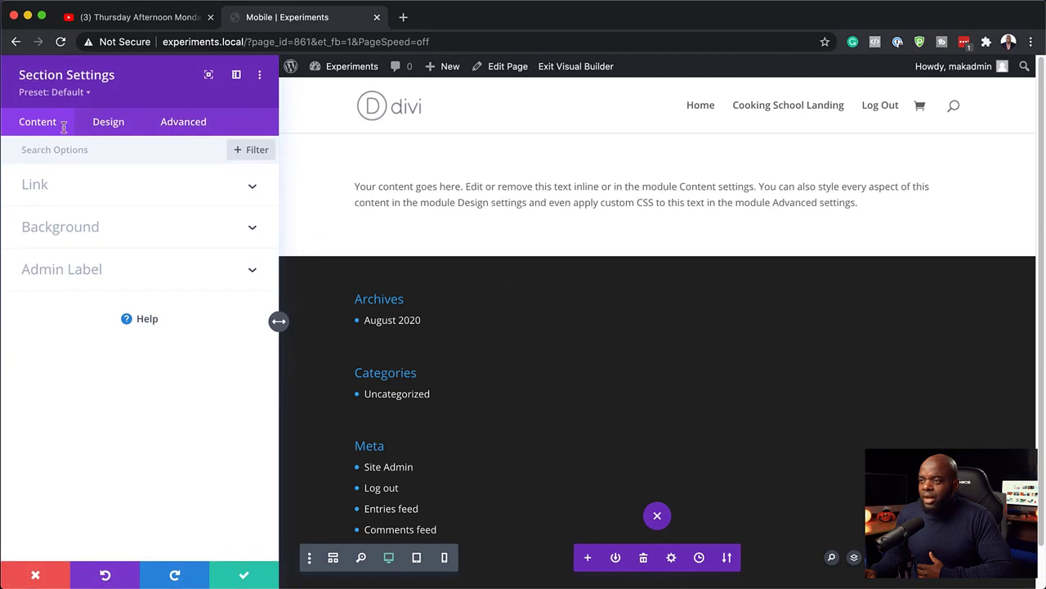
left_click(111, 125)
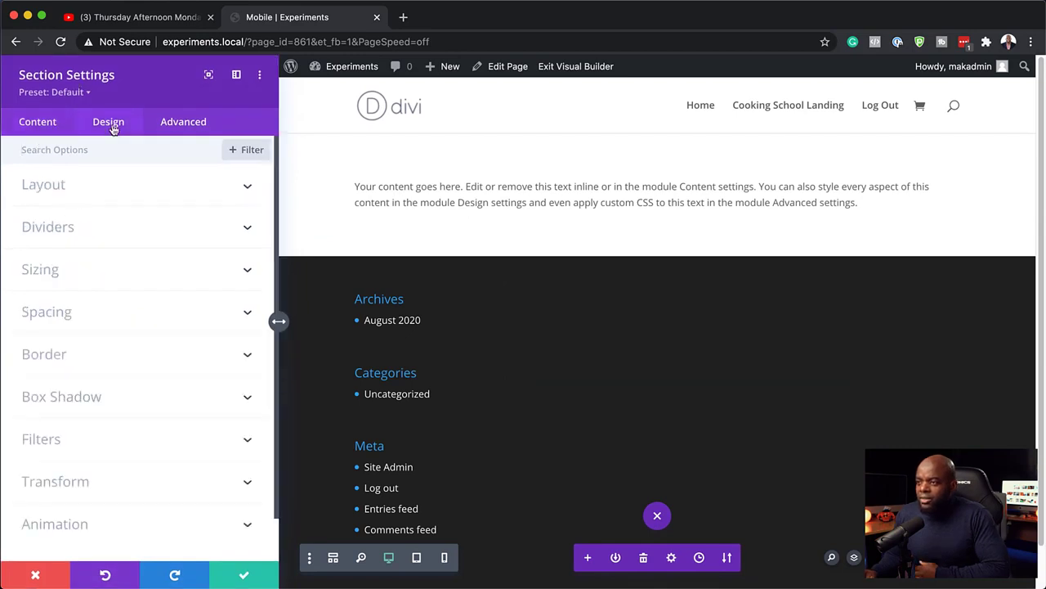
left_click(46, 311)
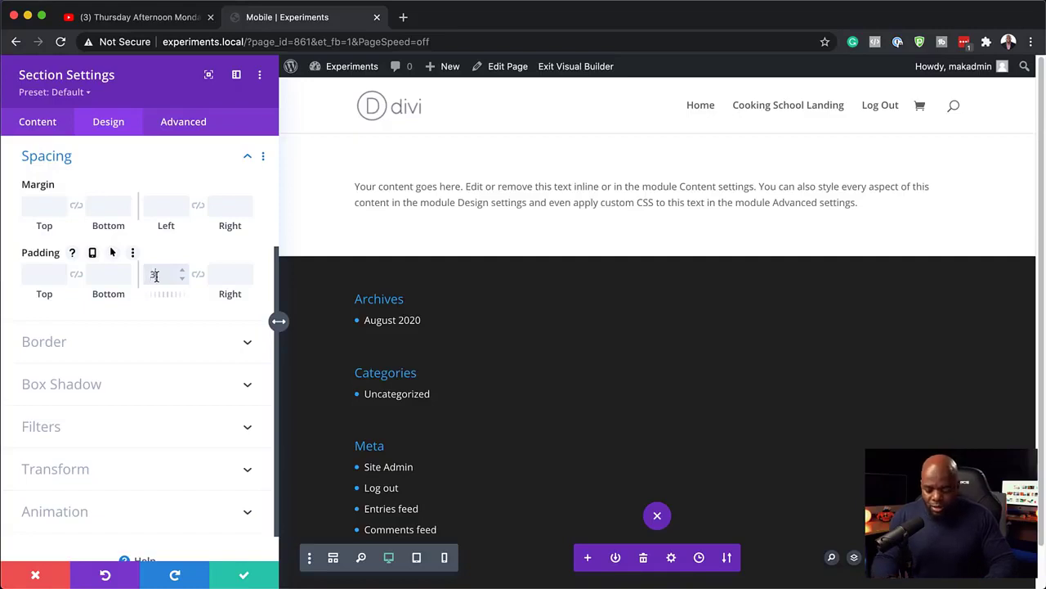
type("x")
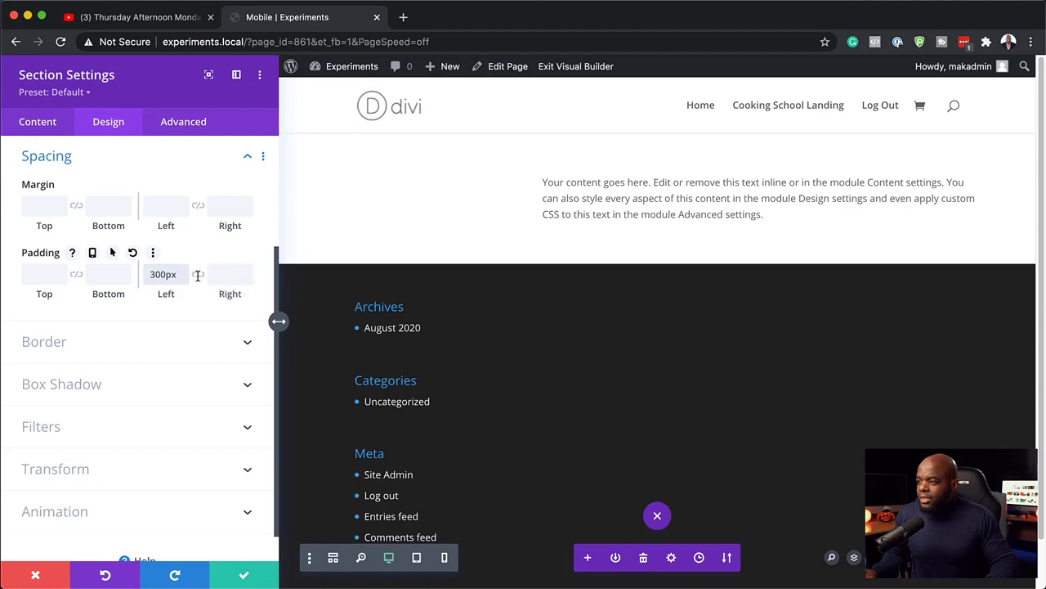
left_click(197, 275)
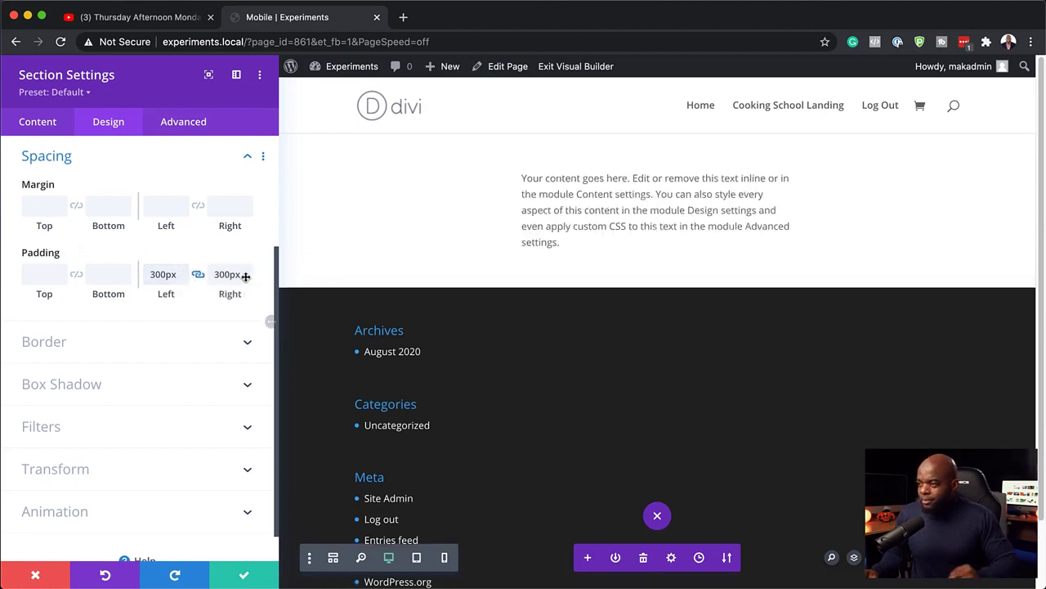
Step: Reduce the section's linked left and right padding to 200px and save the section settings
left_click_drag(157, 275, 139, 274)
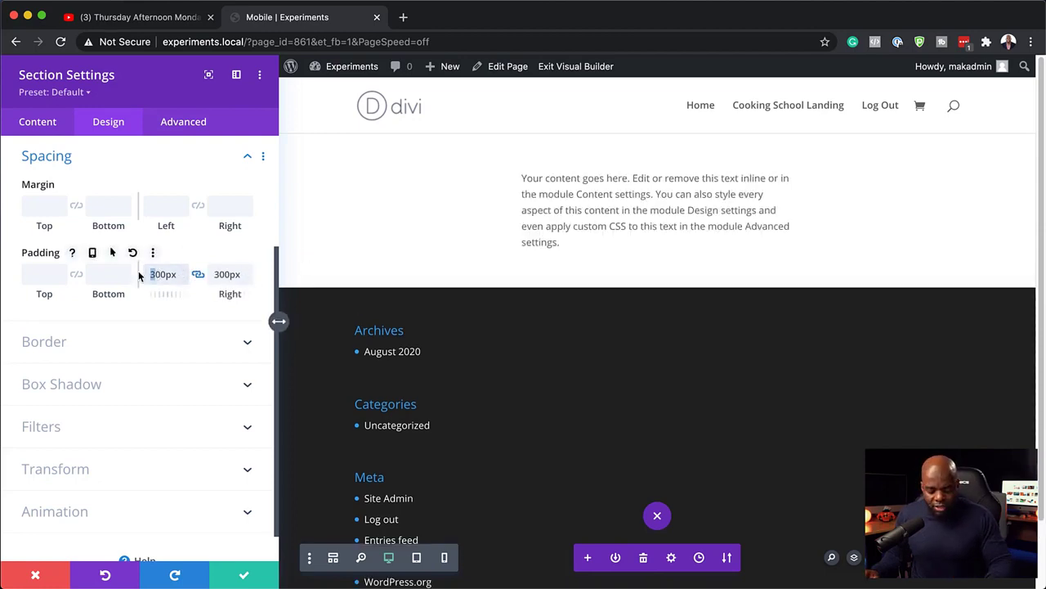
type("2")
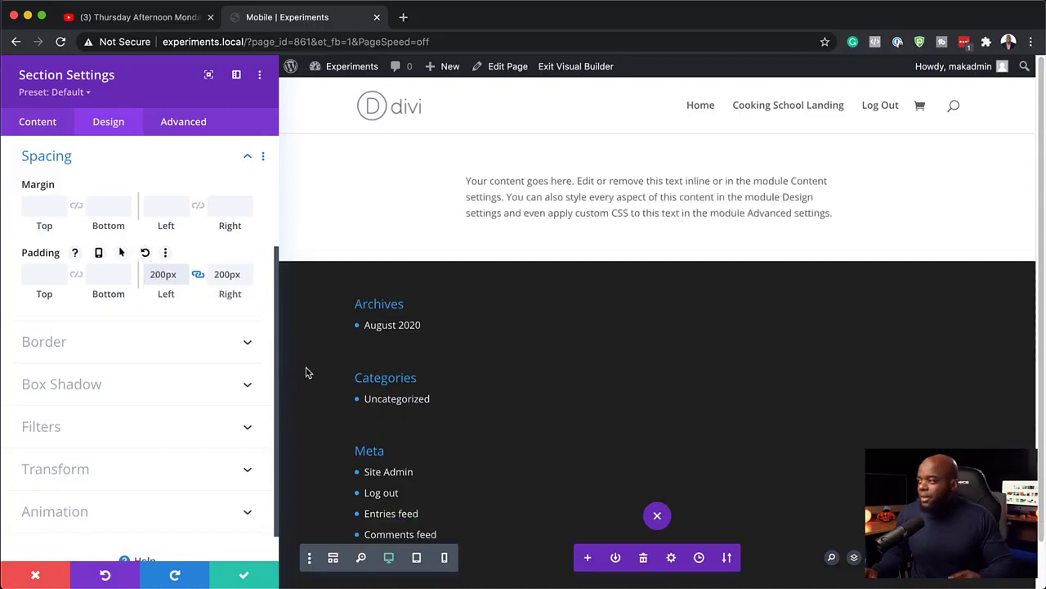
left_click(244, 575)
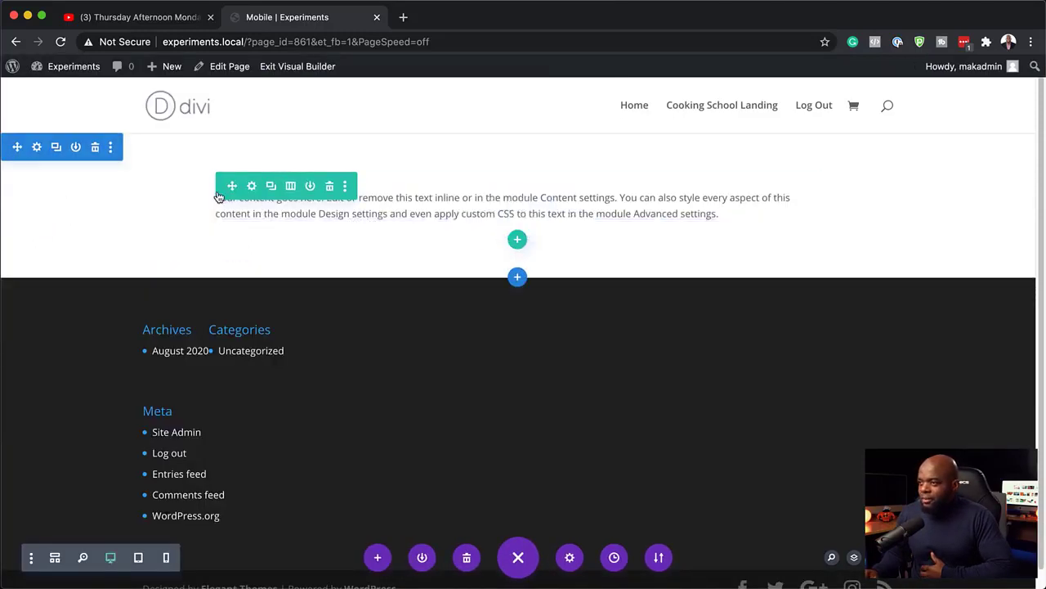
Step: Widen the section's linked side padding to about 304px on the page and check it in tablet and phone views
mouse_move(125, 194)
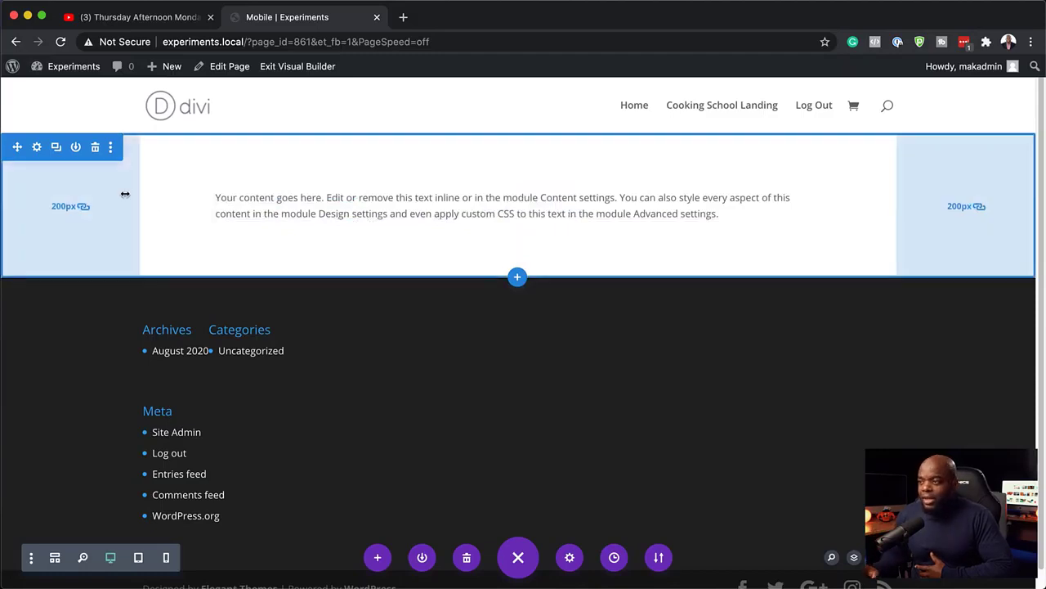
left_click_drag(139, 198, 210, 199)
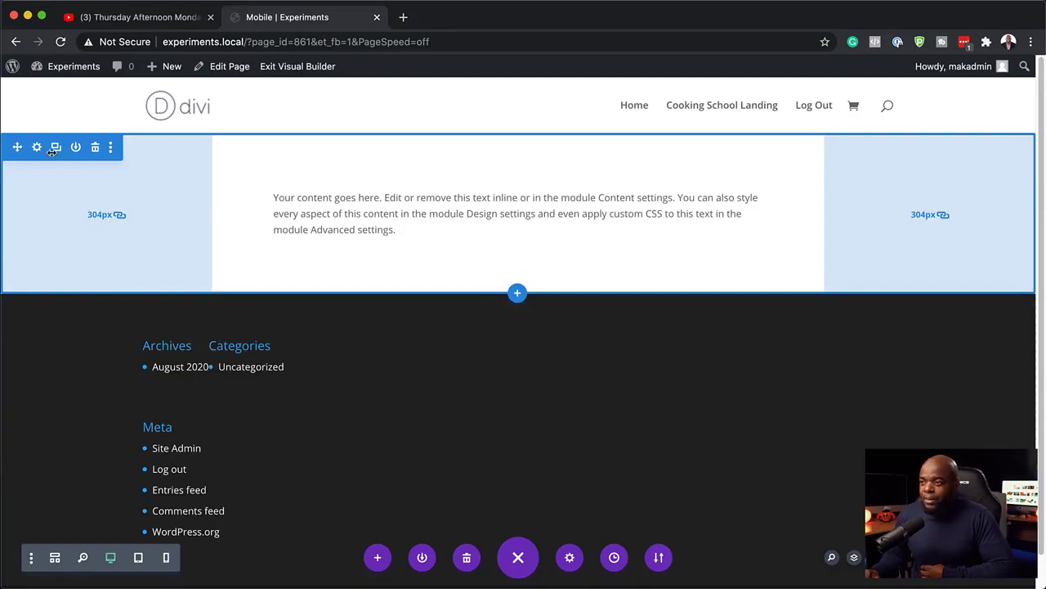
left_click(139, 559)
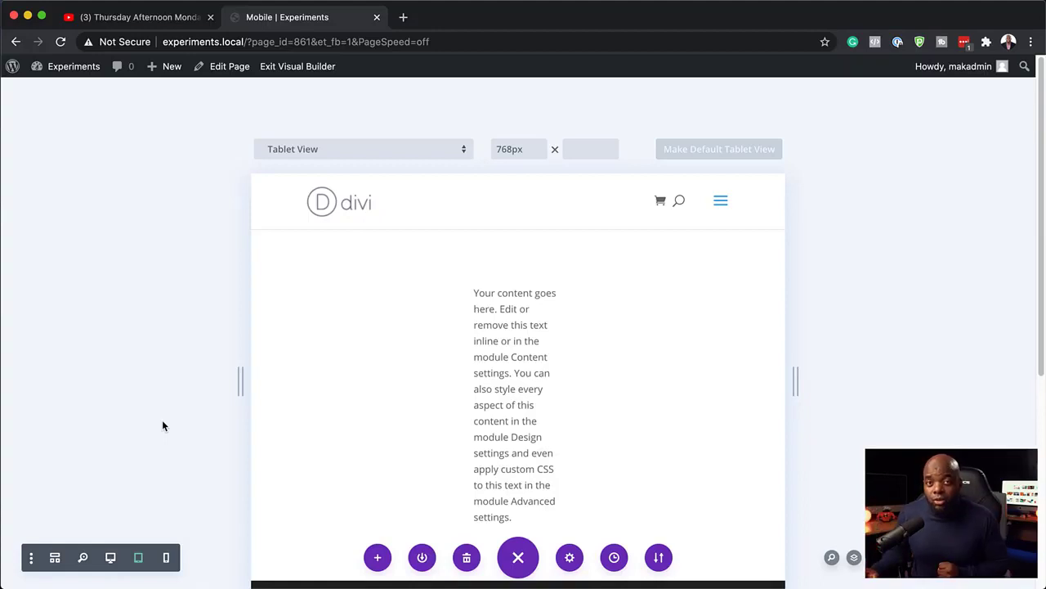
left_click(166, 558)
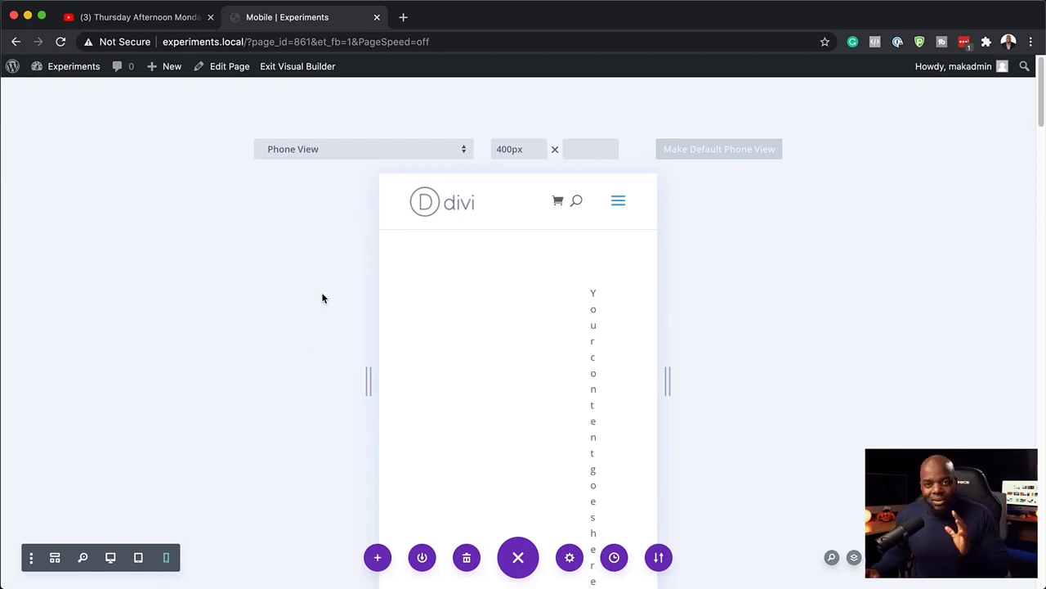
left_click(111, 559)
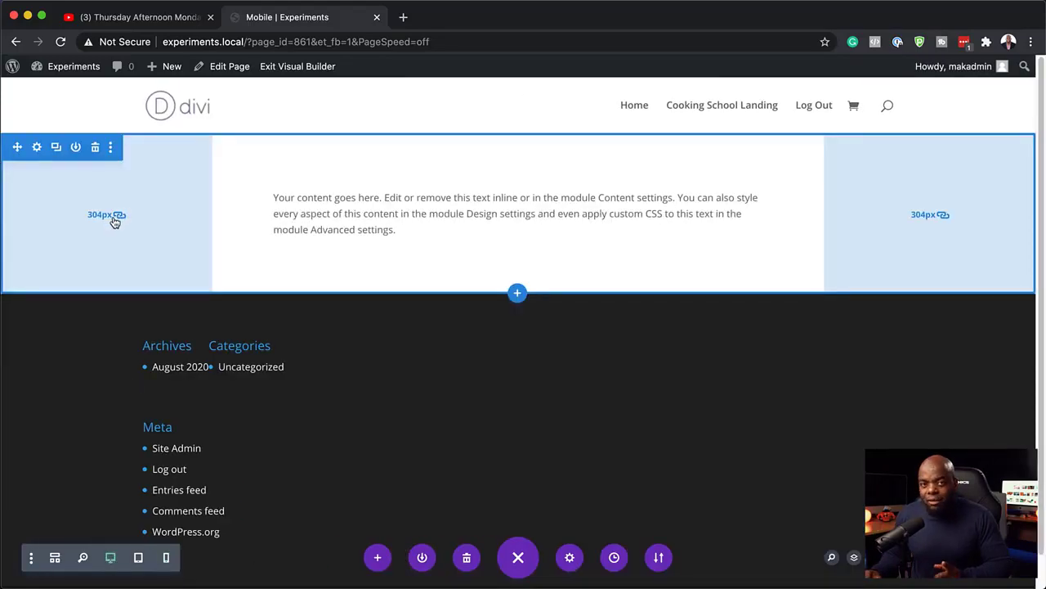
Step: Set the section's linked left and right padding to 10% and save the section settings
left_click(37, 149)
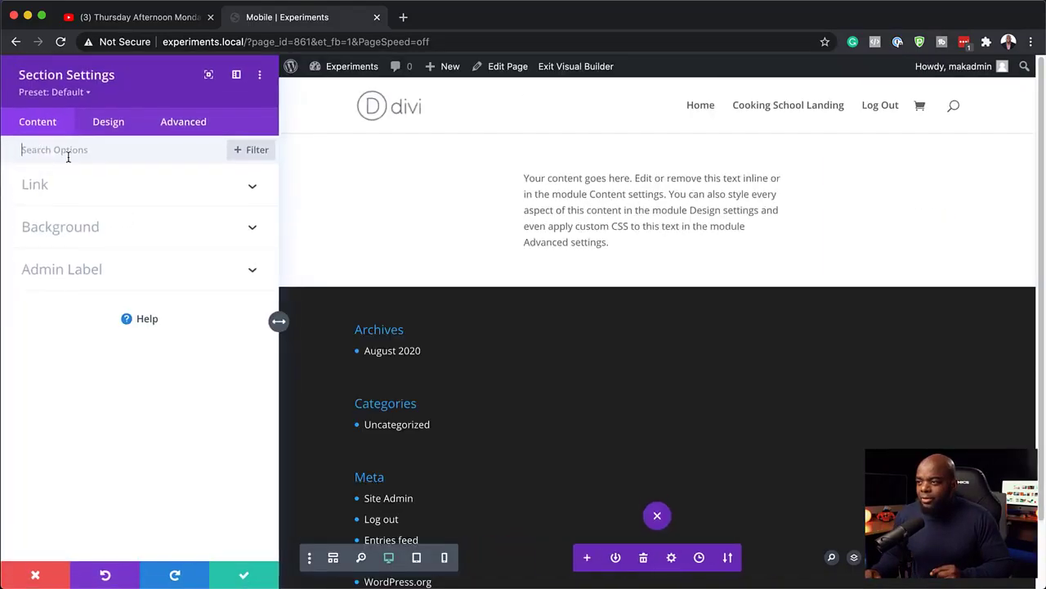
left_click(119, 129)
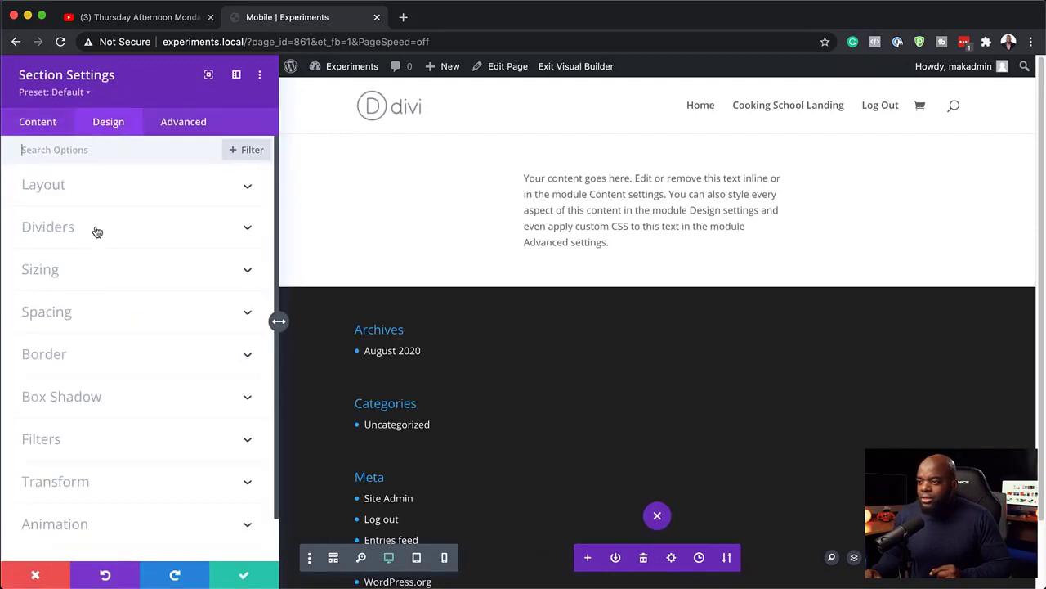
left_click(67, 319)
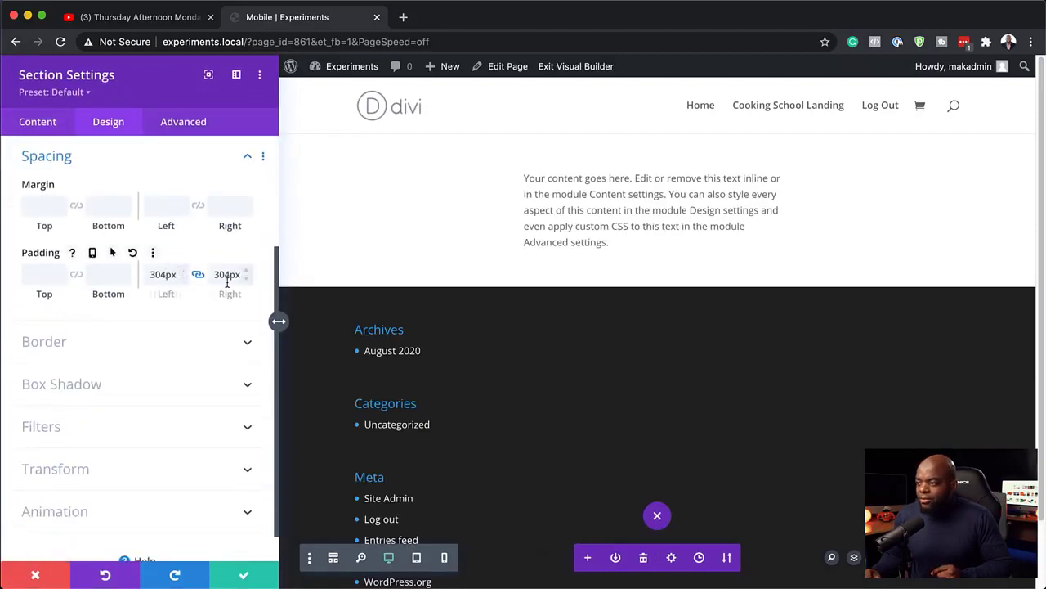
double_click(172, 274)
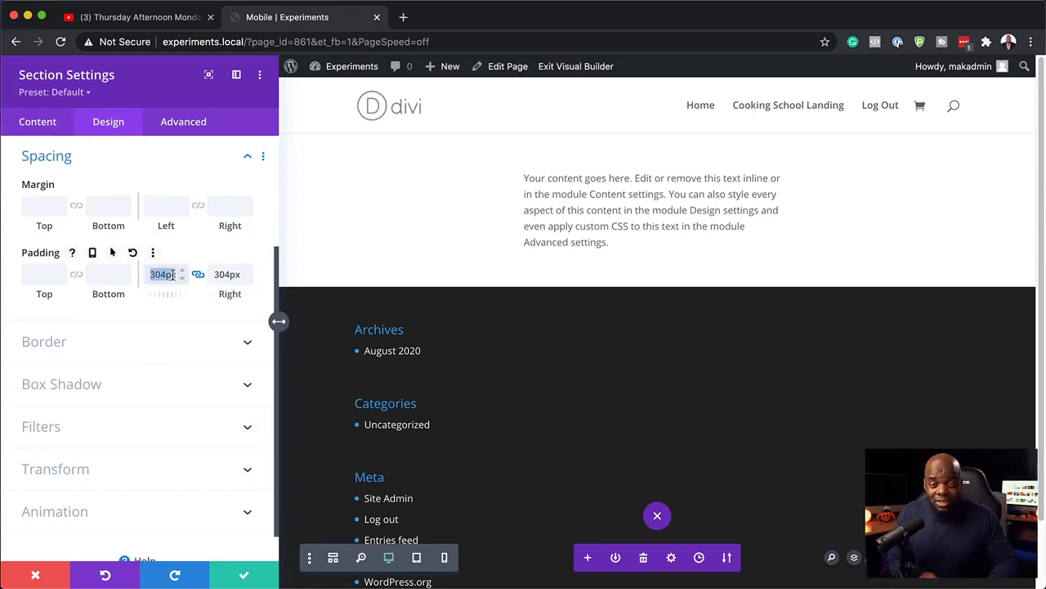
type("10%")
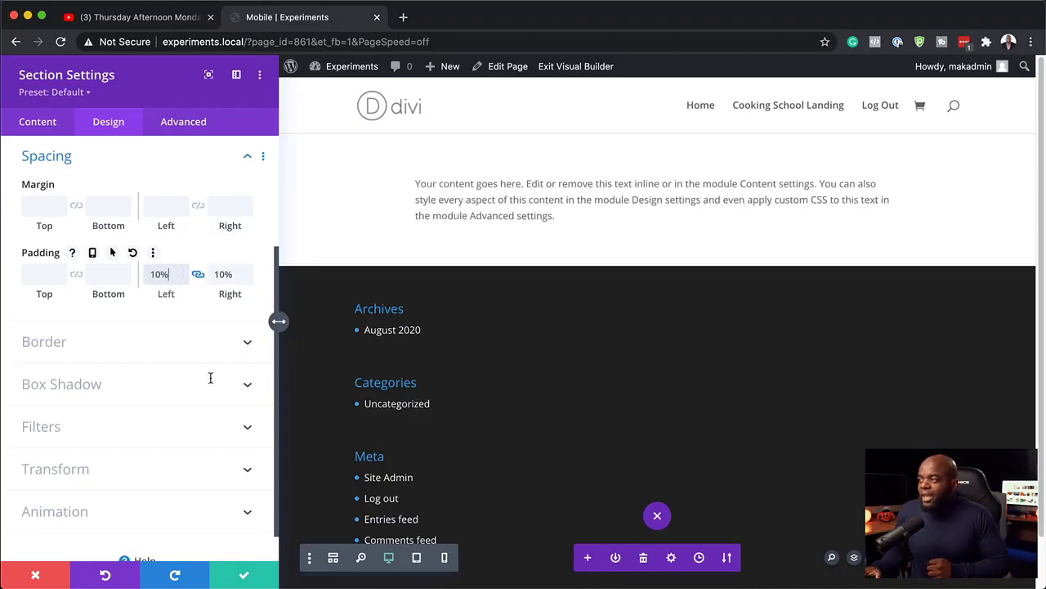
left_click(245, 577)
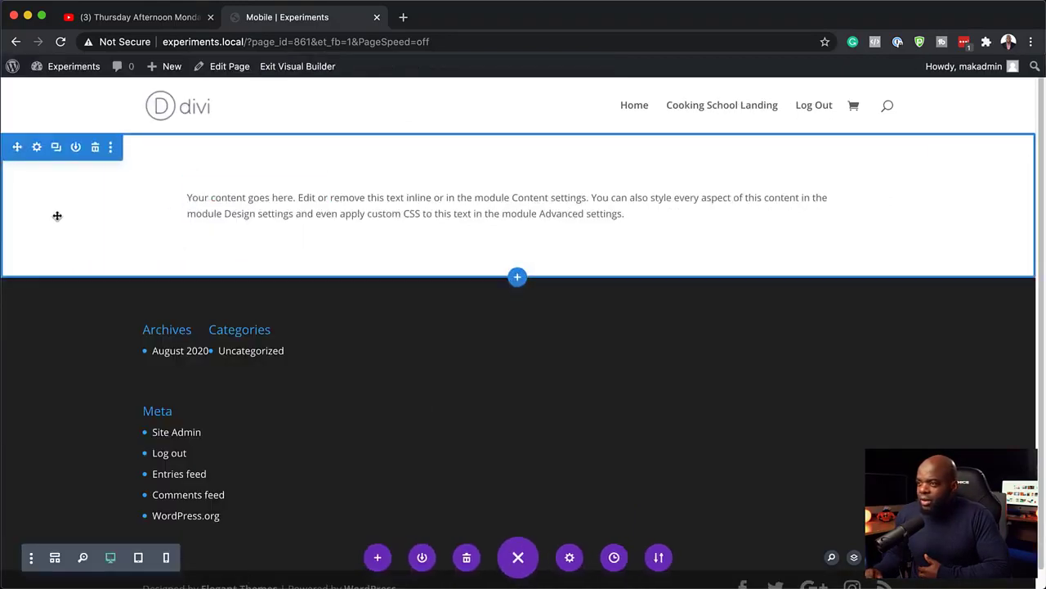
Step: Widen the section's linked side padding to about 17.1% on the page and check it in tablet and phone views
left_click_drag(105, 219, 148, 220)
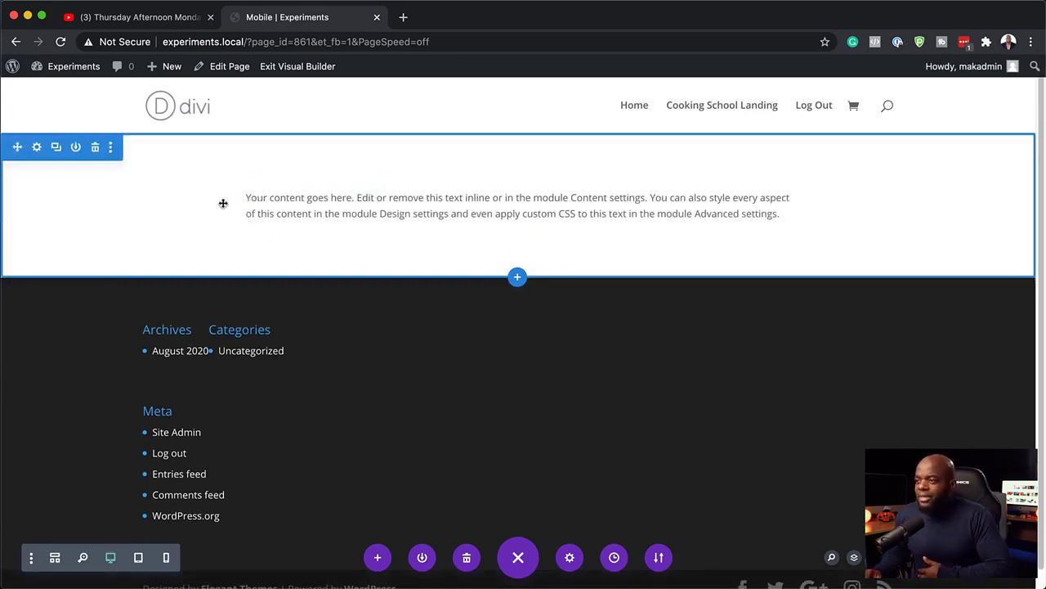
left_click(139, 559)
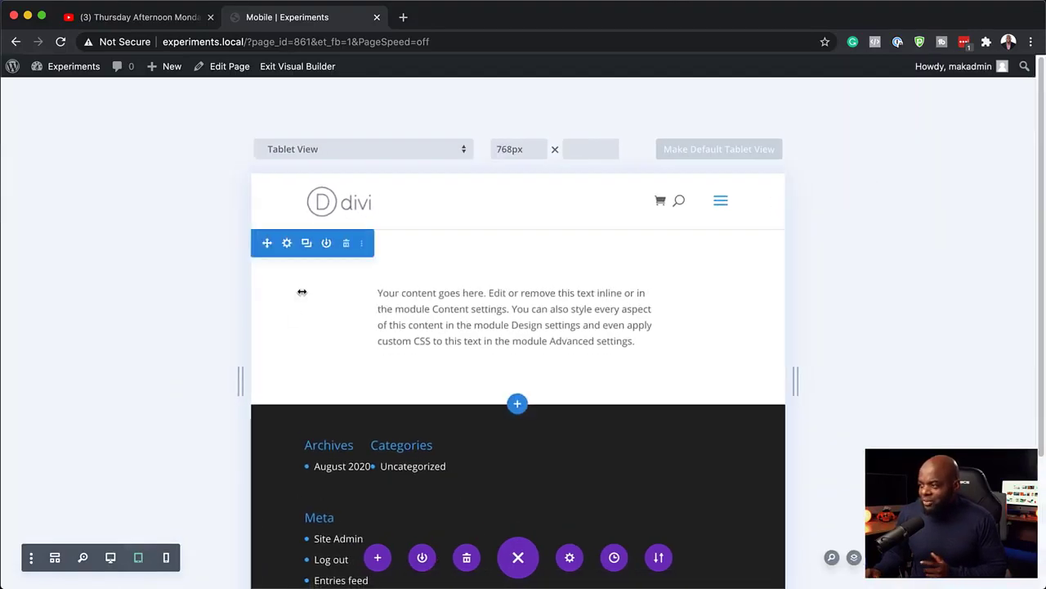
mouse_move(308, 305)
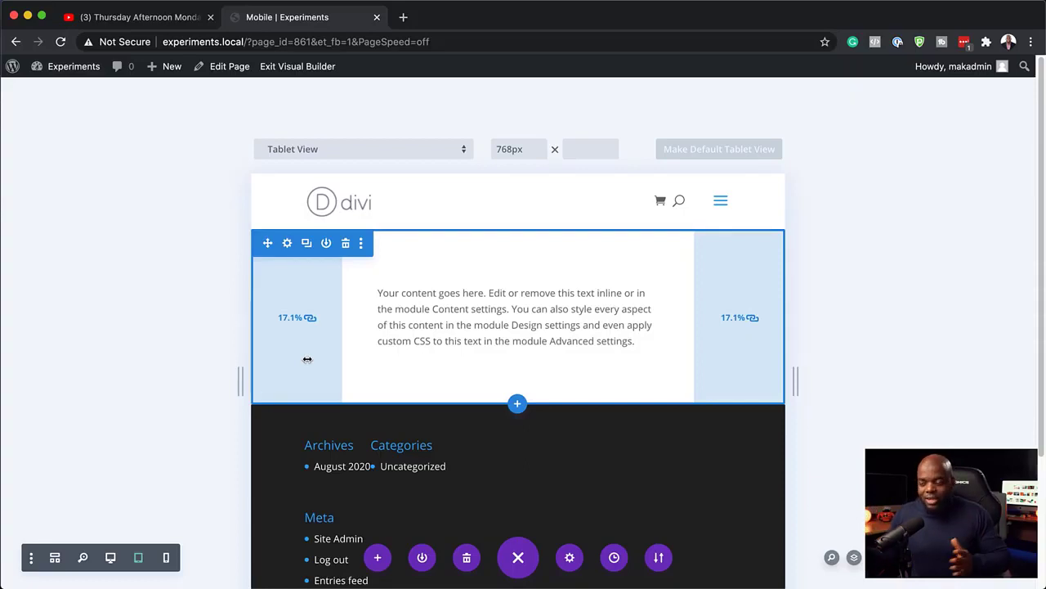
left_click(167, 559)
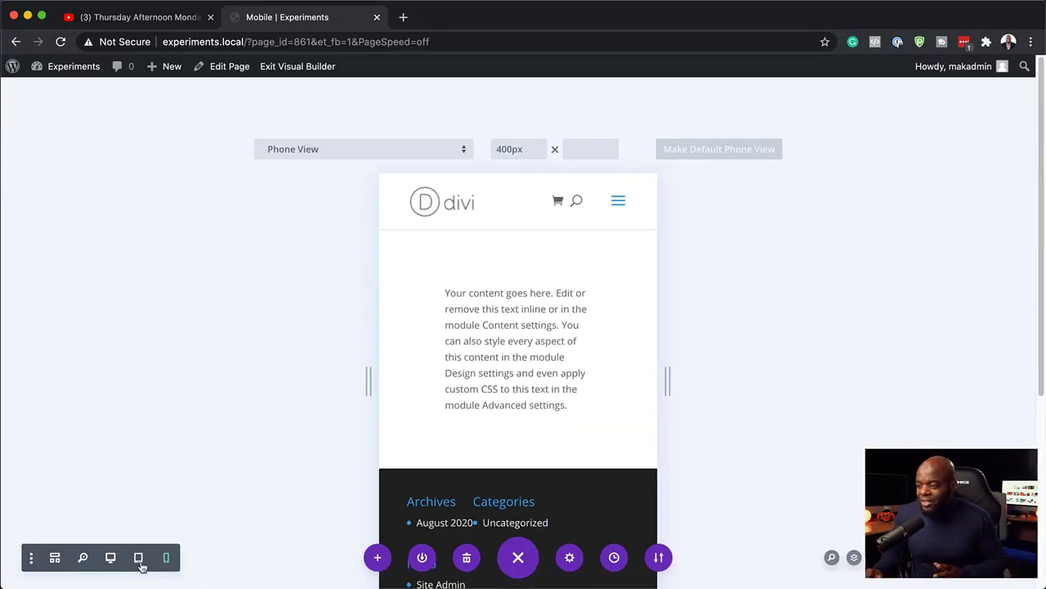
Step: Check the section in tablet view, return to desktop view and duplicate the section
left_click(139, 559)
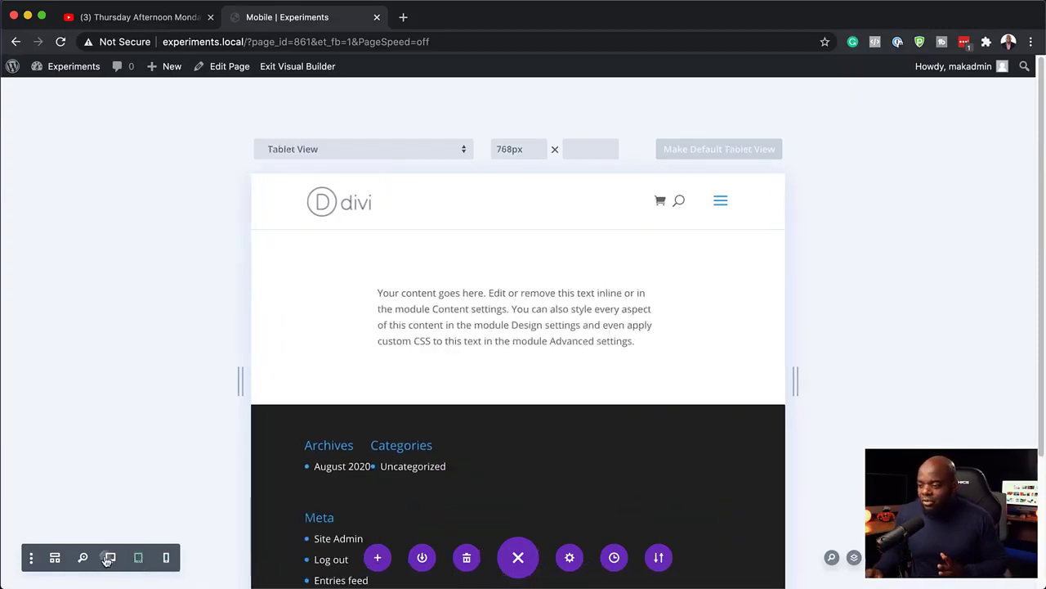
left_click(107, 559)
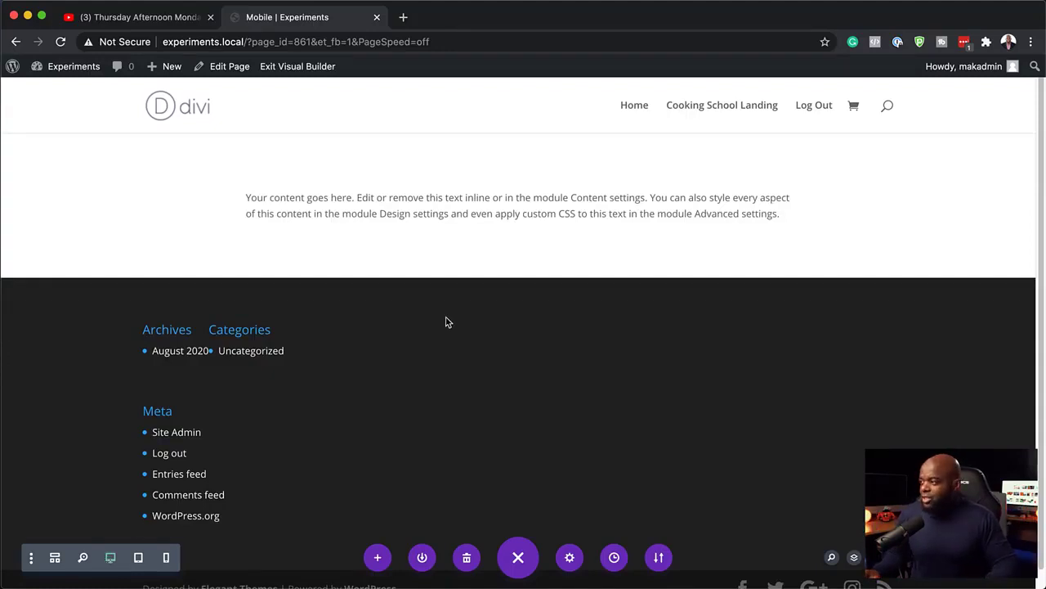
mouse_move(417, 169)
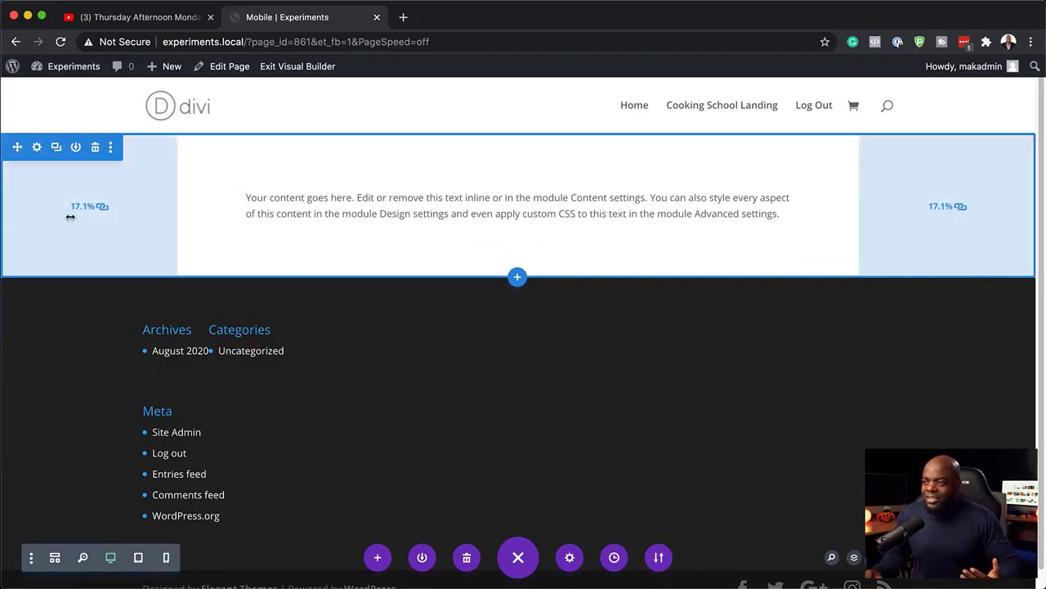
left_click(56, 148)
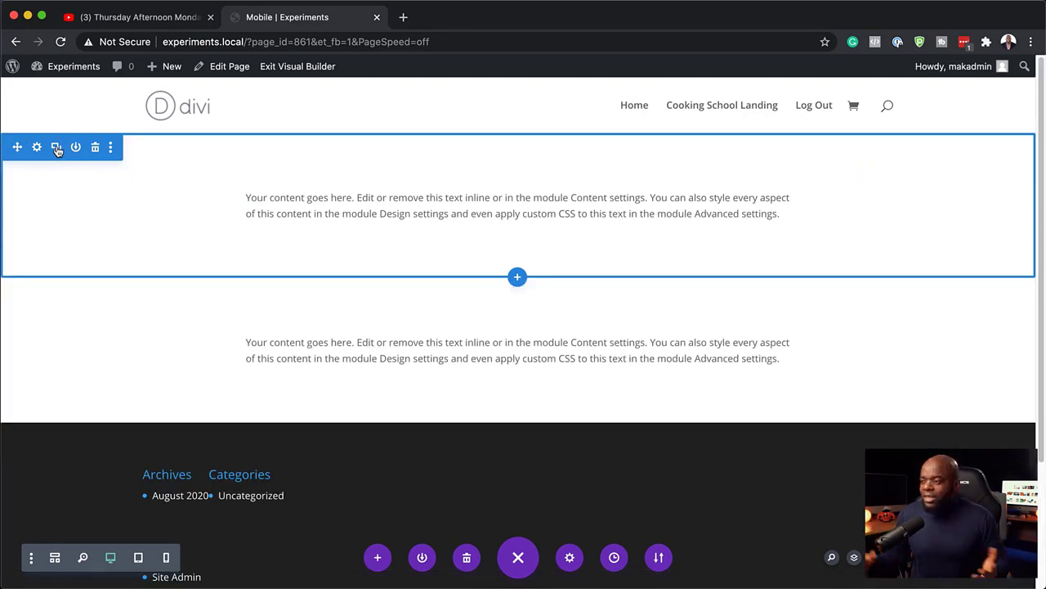
Step: Replace the row in the duplicated lower section with a new row of three equal columns
mouse_move(91, 184)
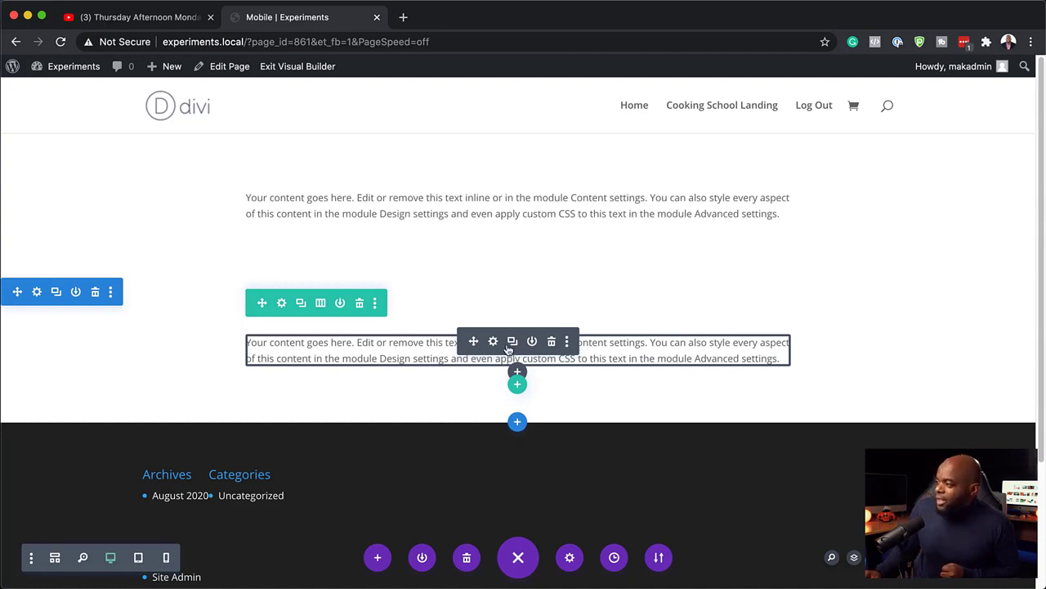
left_click(360, 304)
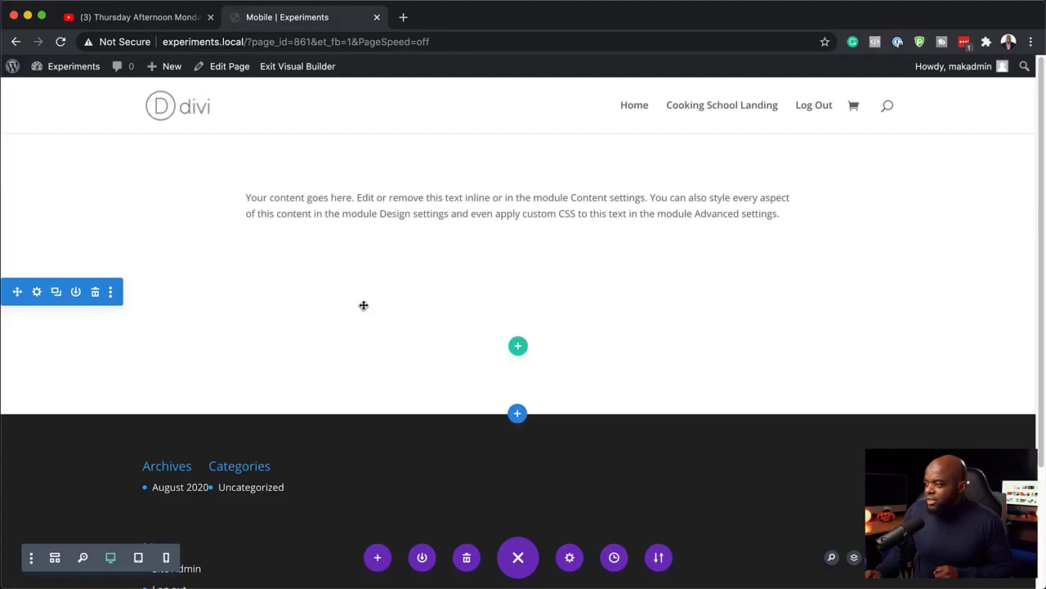
left_click(515, 346)
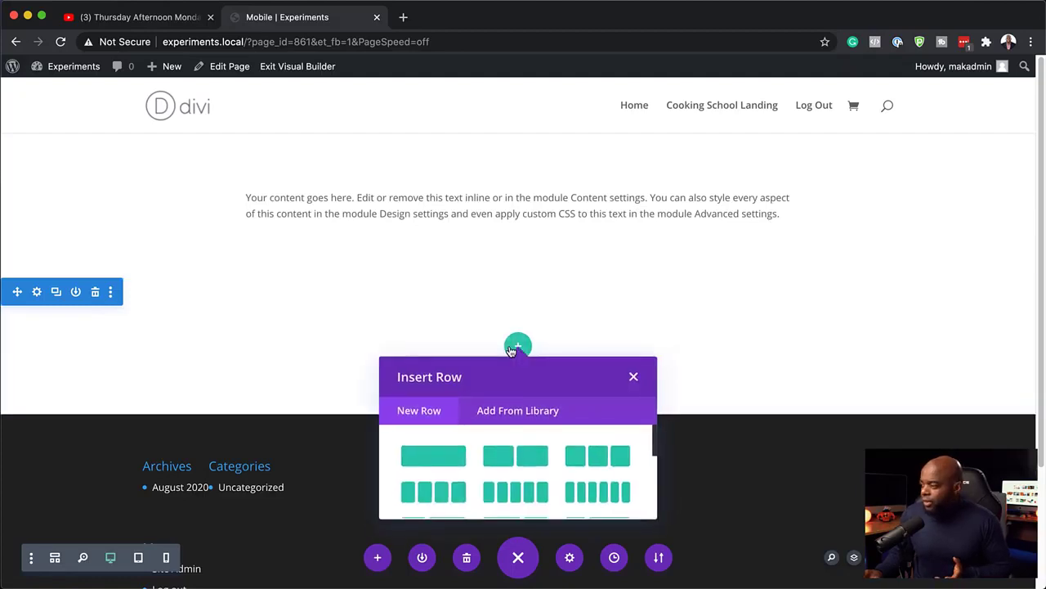
left_click(601, 462)
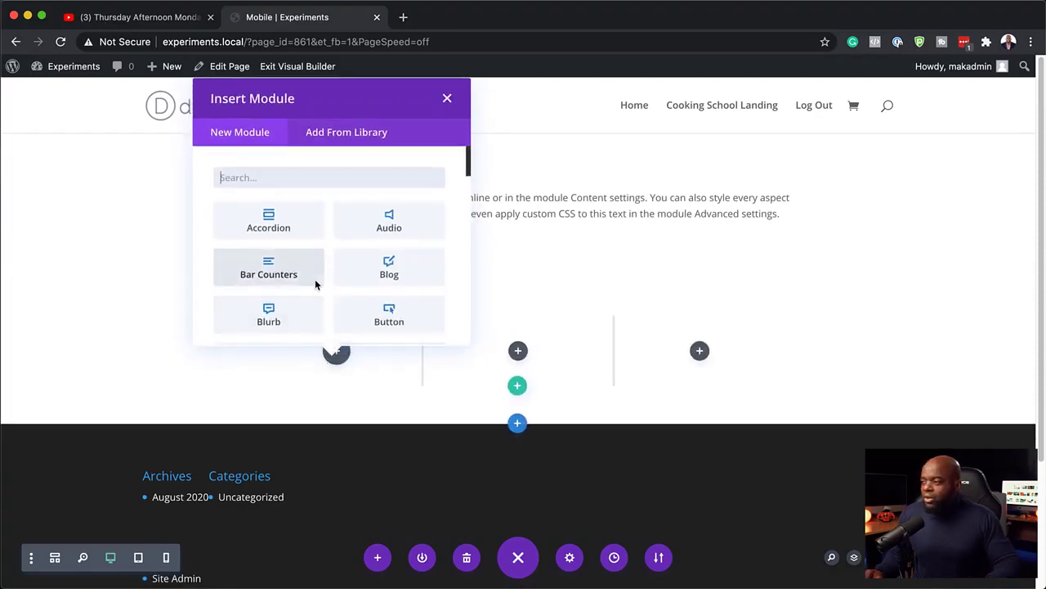
Step: Insert a Blurb module in the first column of the new three-column row
left_click(298, 177)
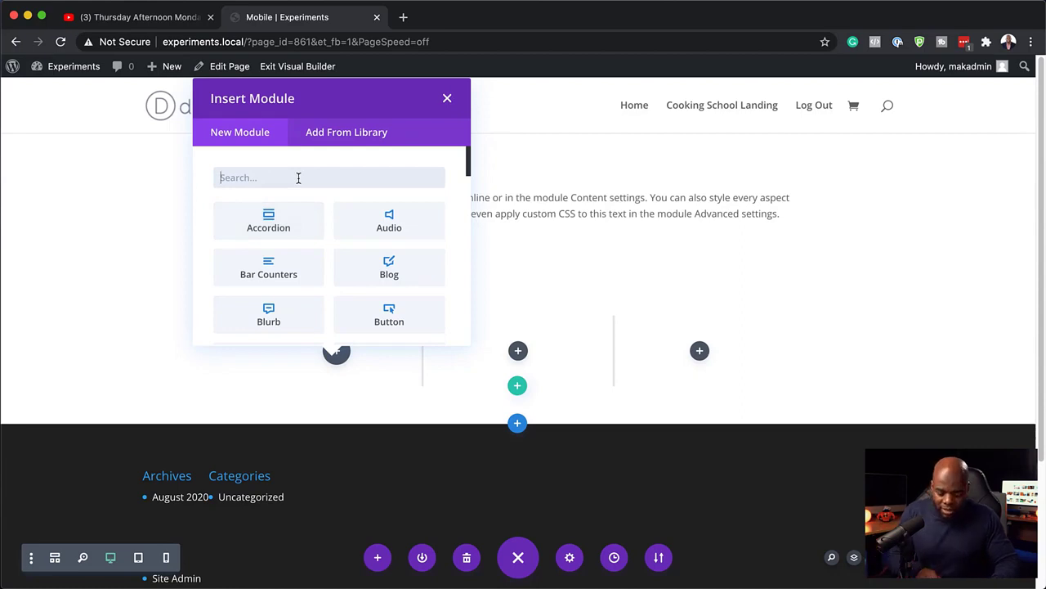
type("blur")
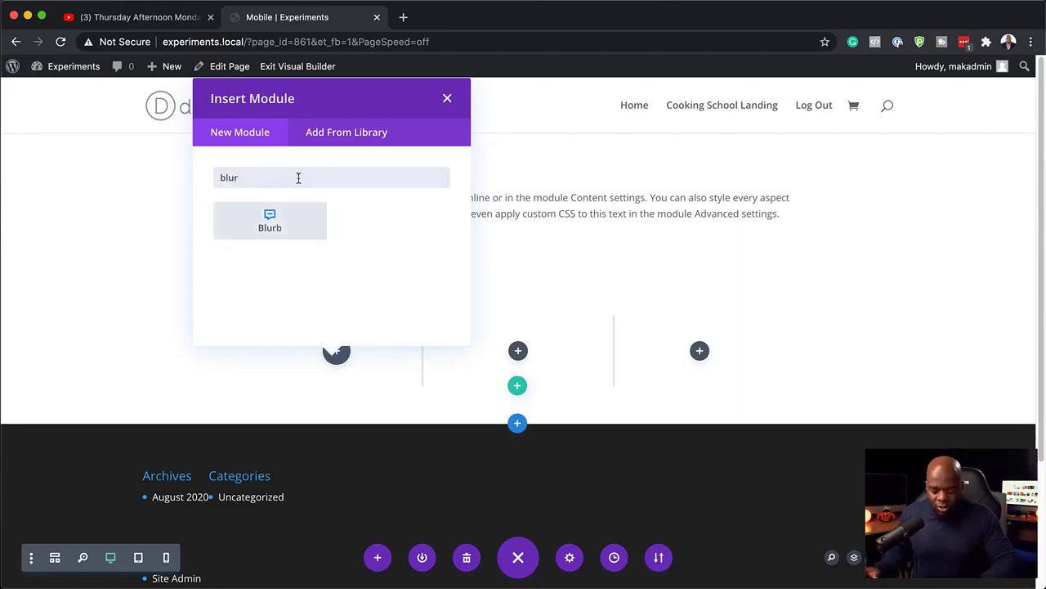
left_click(306, 226)
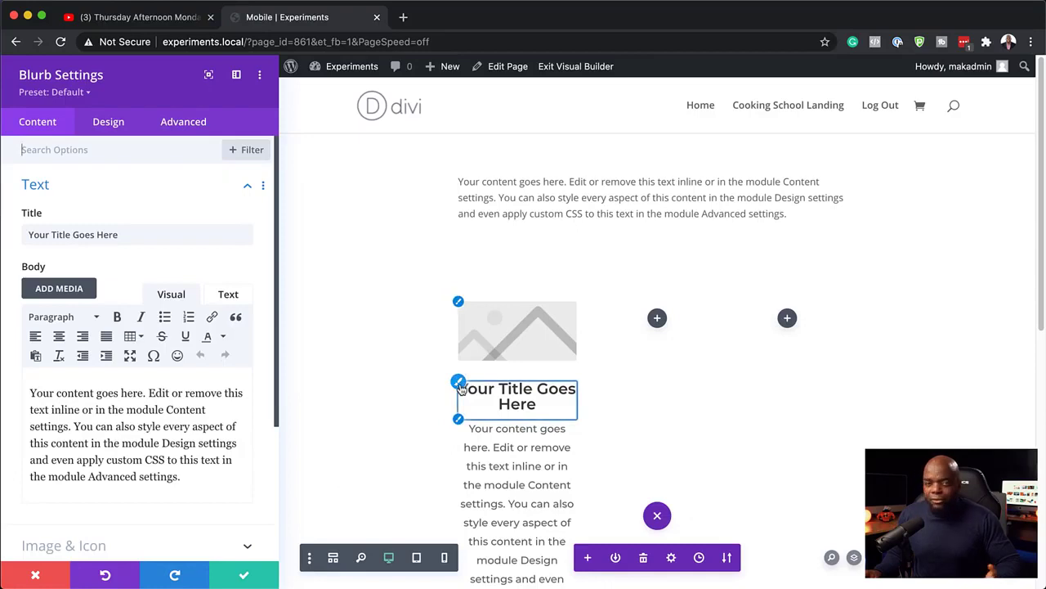
Step: Reduce the blurb's title text size slightly and save the module settings
left_click(461, 389)
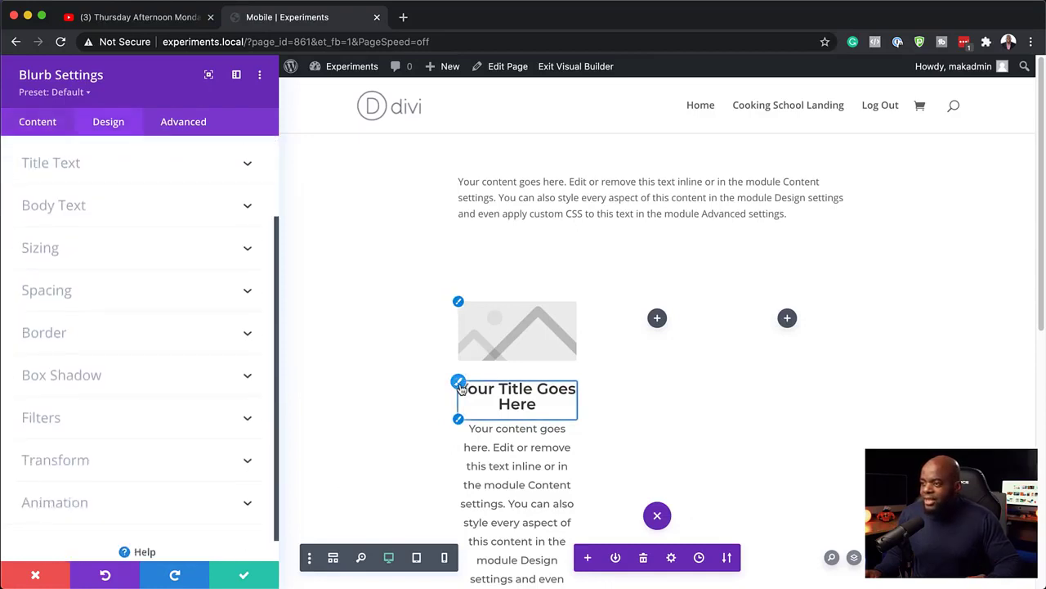
scroll(196, 472, "down", 2)
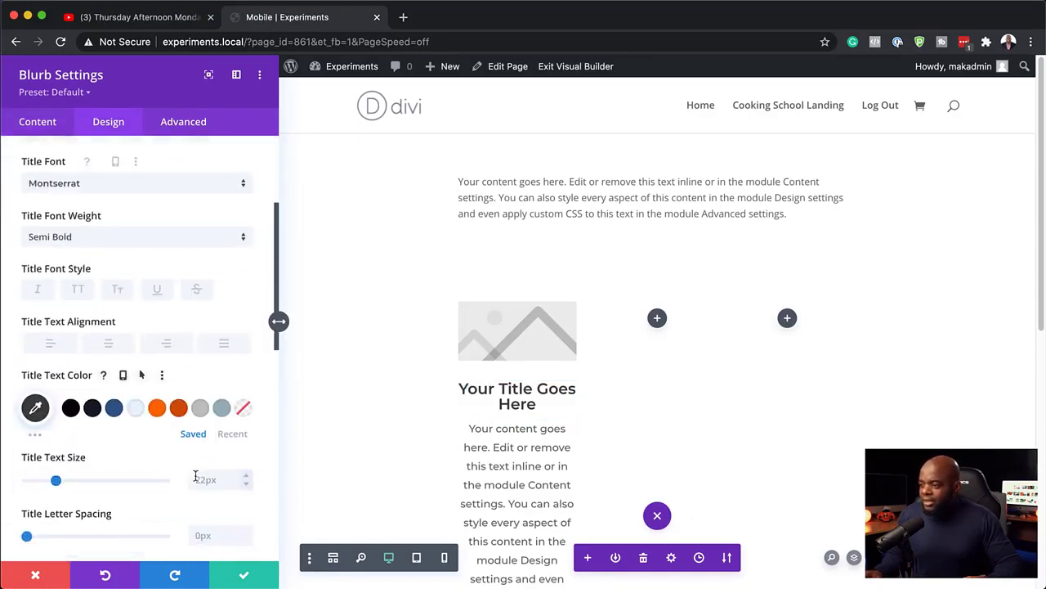
left_click_drag(55, 482, 49, 482)
left_click(242, 577)
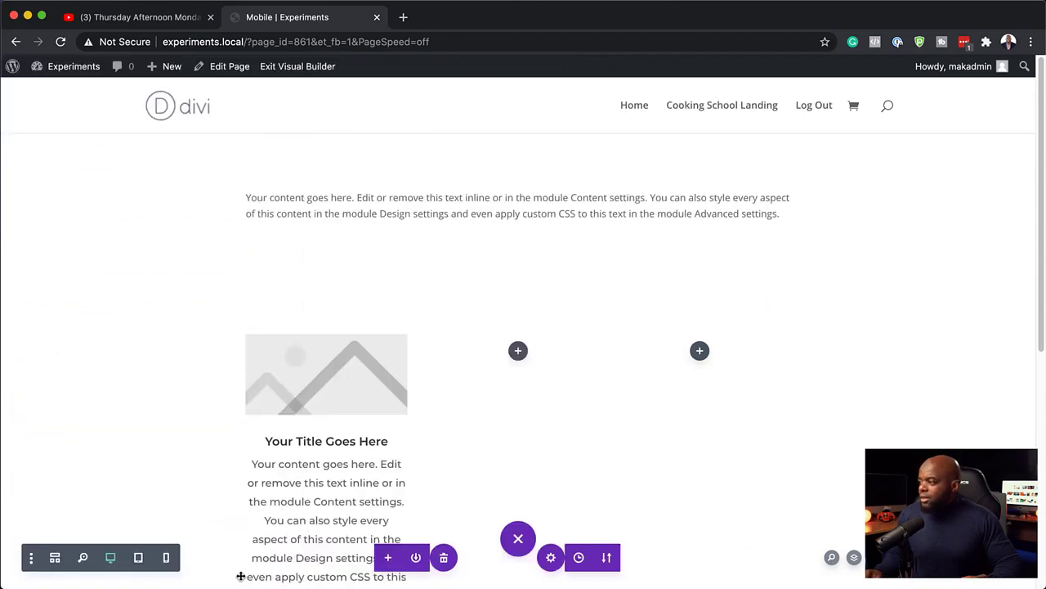
Step: Duplicate the blurb and place copies in the second and third columns so each column holds one blurb
scroll(646, 425, "down", 2)
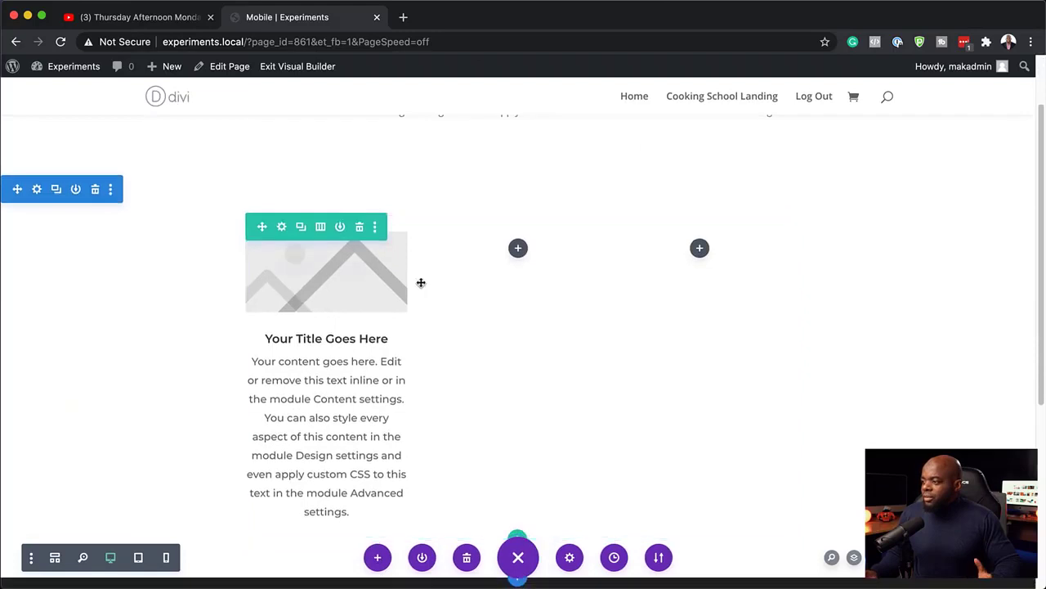
left_click(320, 268)
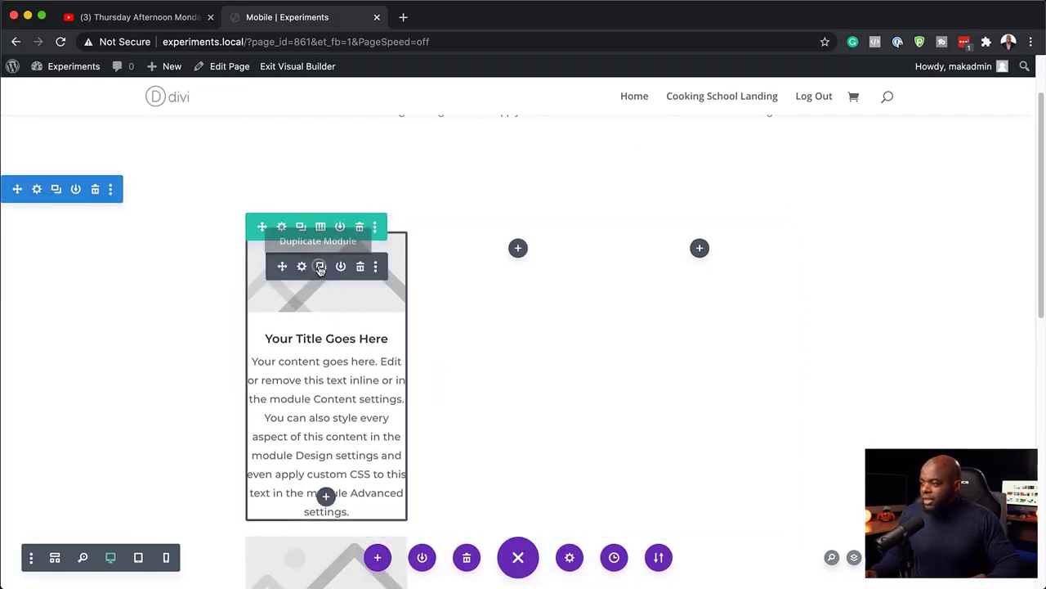
left_click_drag(282, 268, 529, 252)
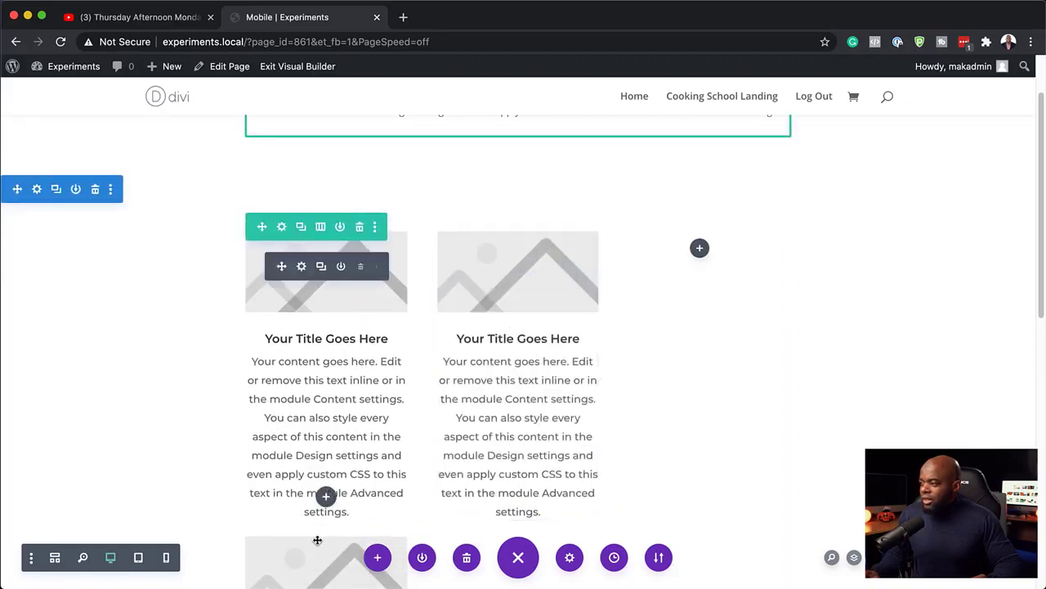
mouse_move(282, 570)
left_click_drag(282, 571, 719, 263)
Step: Narrow the linked side padding of the text section and the blurb section on the page by equal amounts so their content widths match
scroll(983, 327, "up", 2)
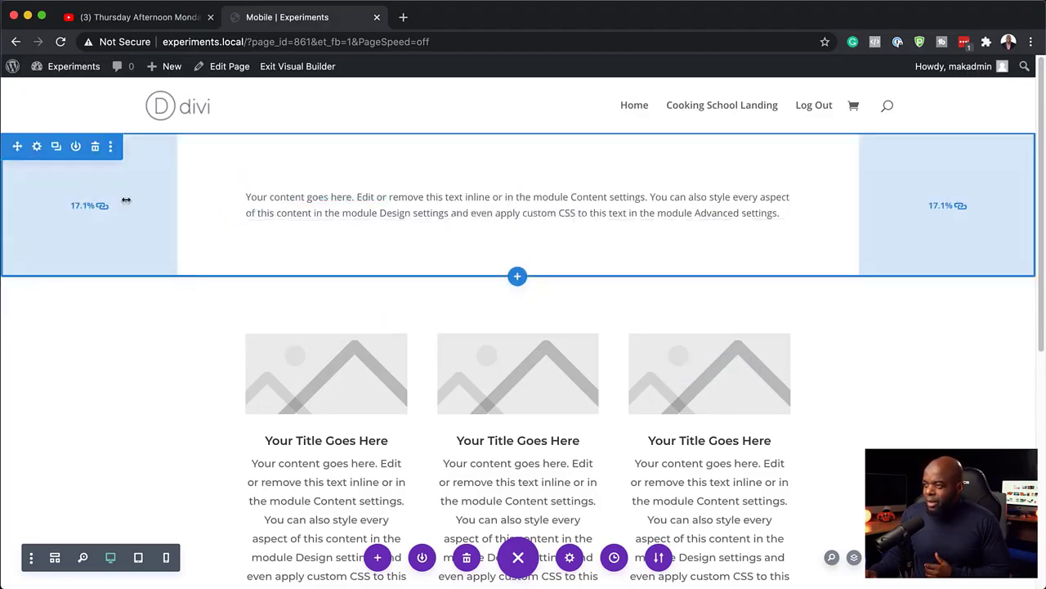
left_click_drag(172, 199, 145, 203)
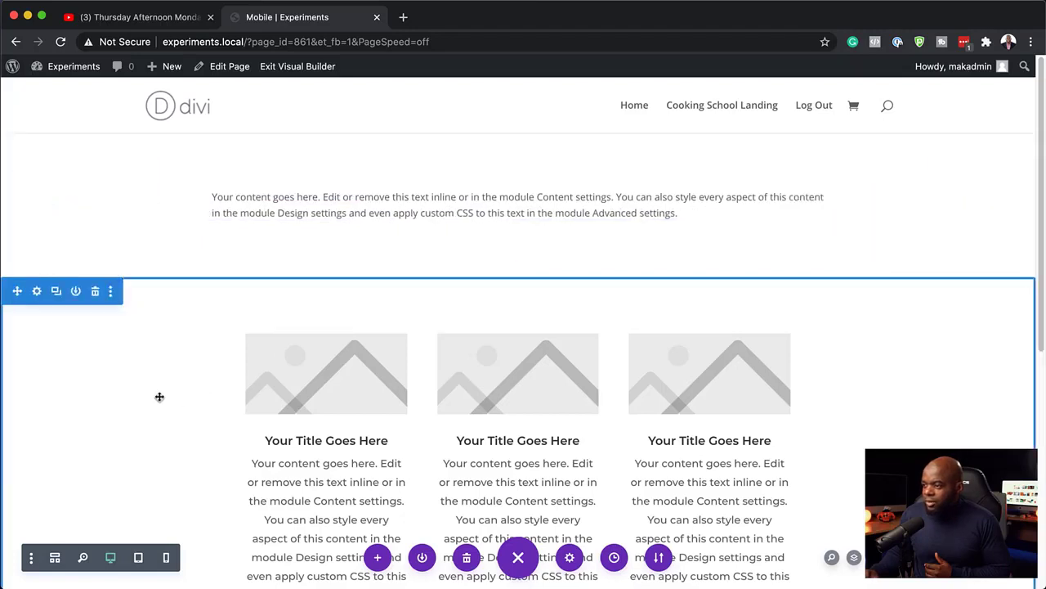
left_click_drag(173, 411, 144, 413)
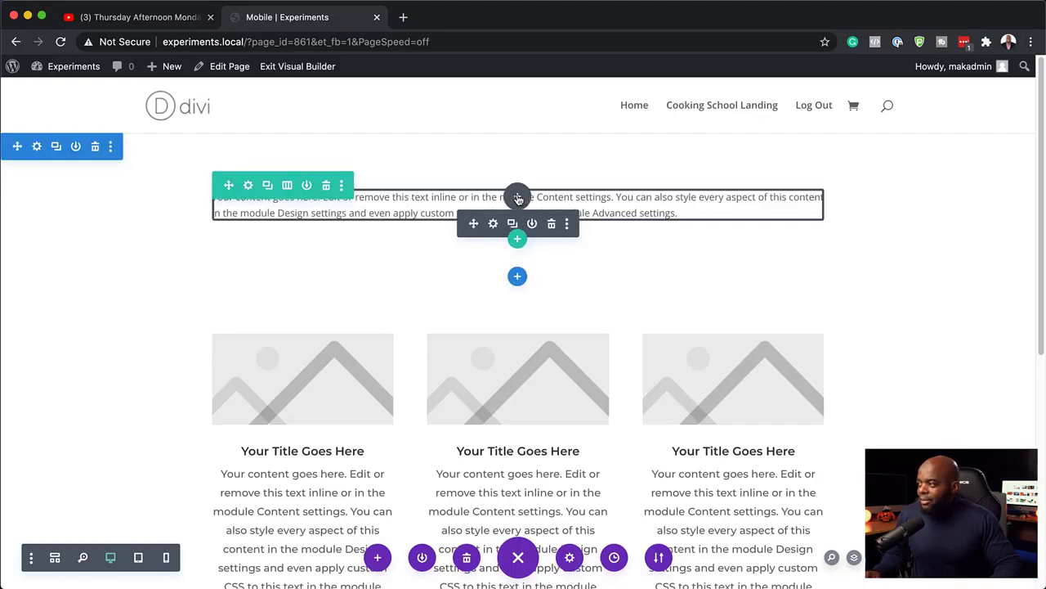
Step: Add a Button module below the text in the upper section and set its alignment to center
left_click(517, 197)
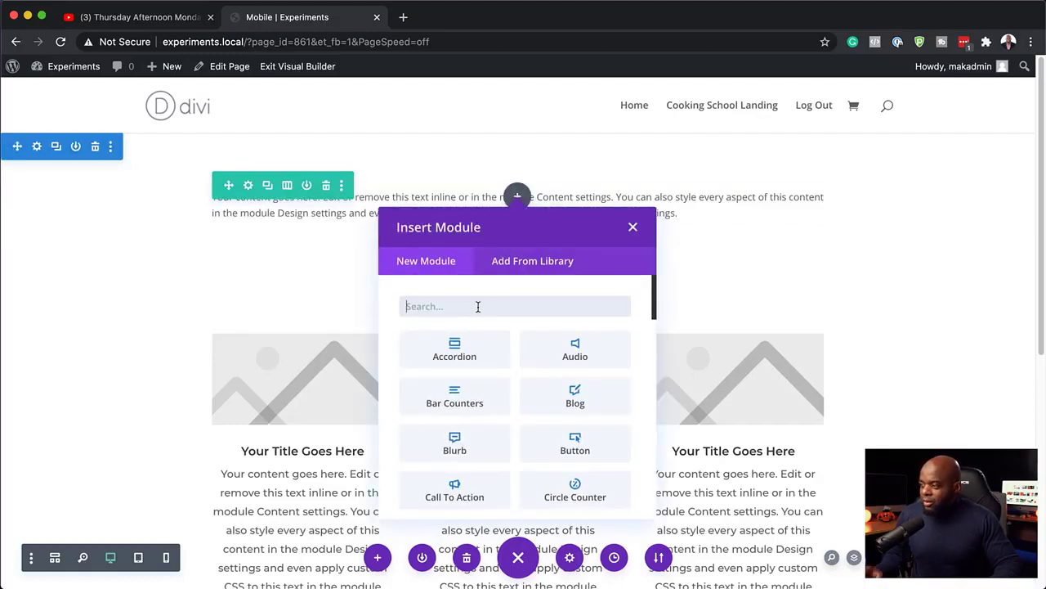
type("butt")
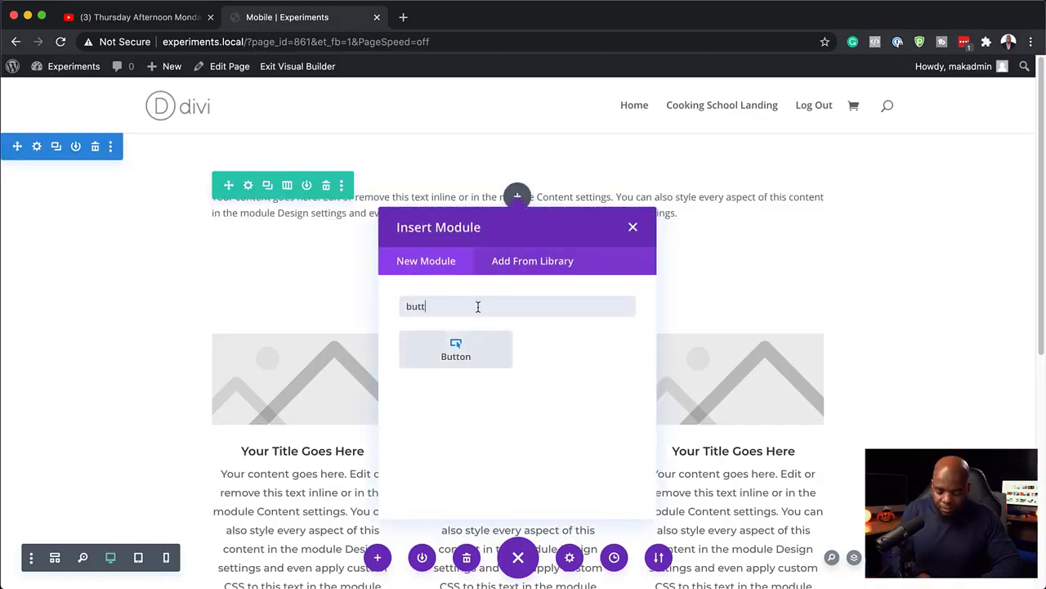
type("on")
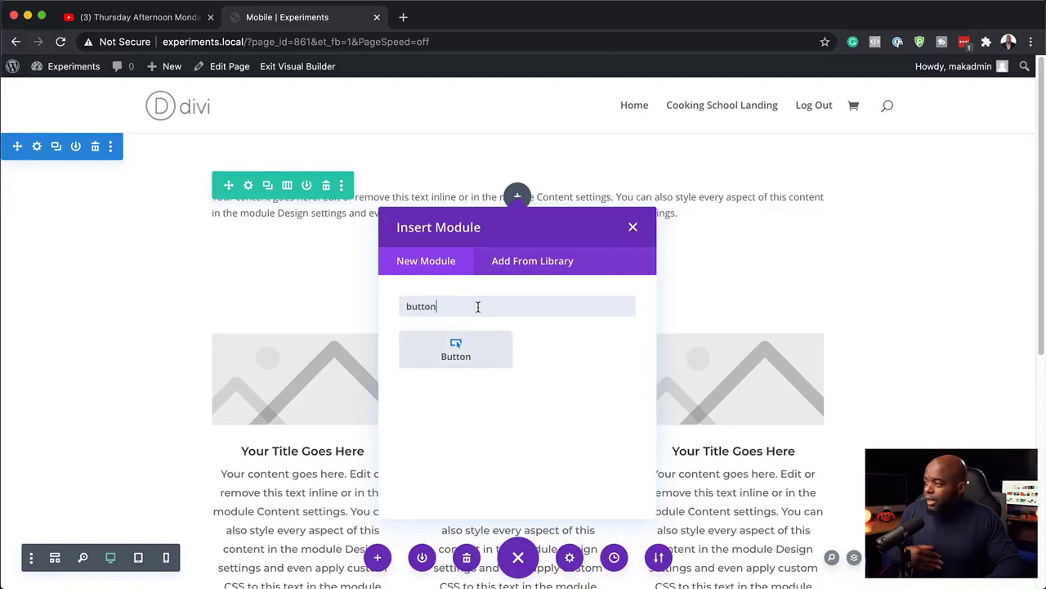
left_click(456, 350)
left_click(116, 125)
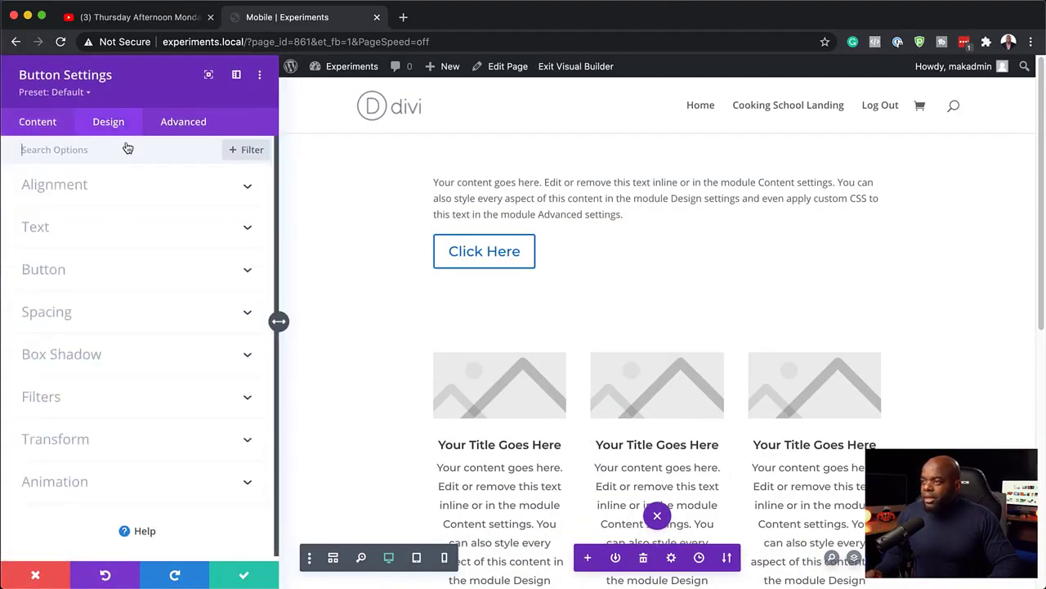
left_click(78, 190)
left_click(141, 234)
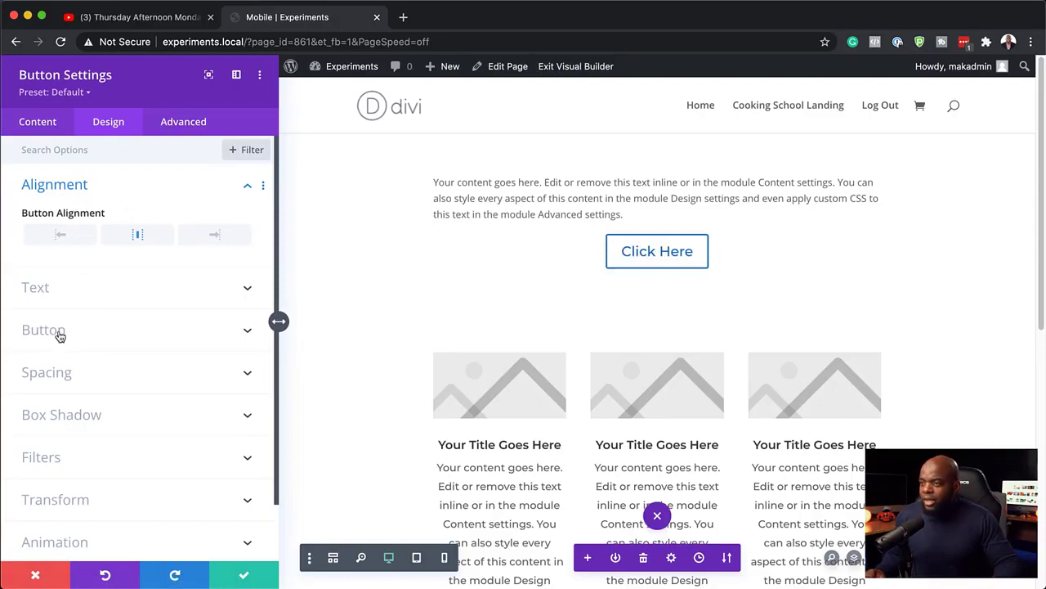
Step: Set the button's text to "DOWNLOAD NOW!" and save the button settings
left_click(56, 127)
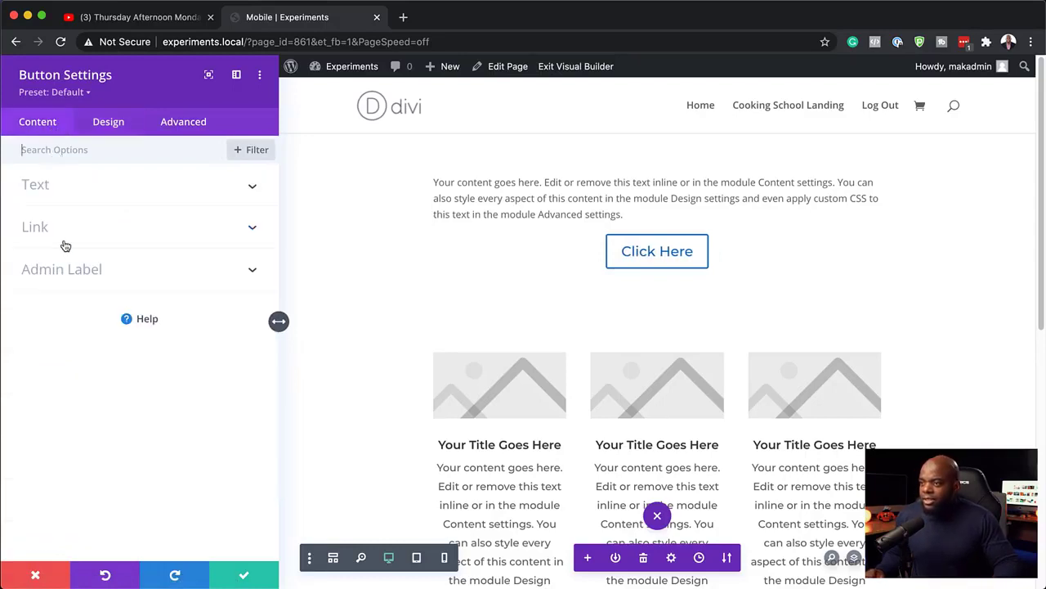
left_click(49, 191)
triple_click(87, 234)
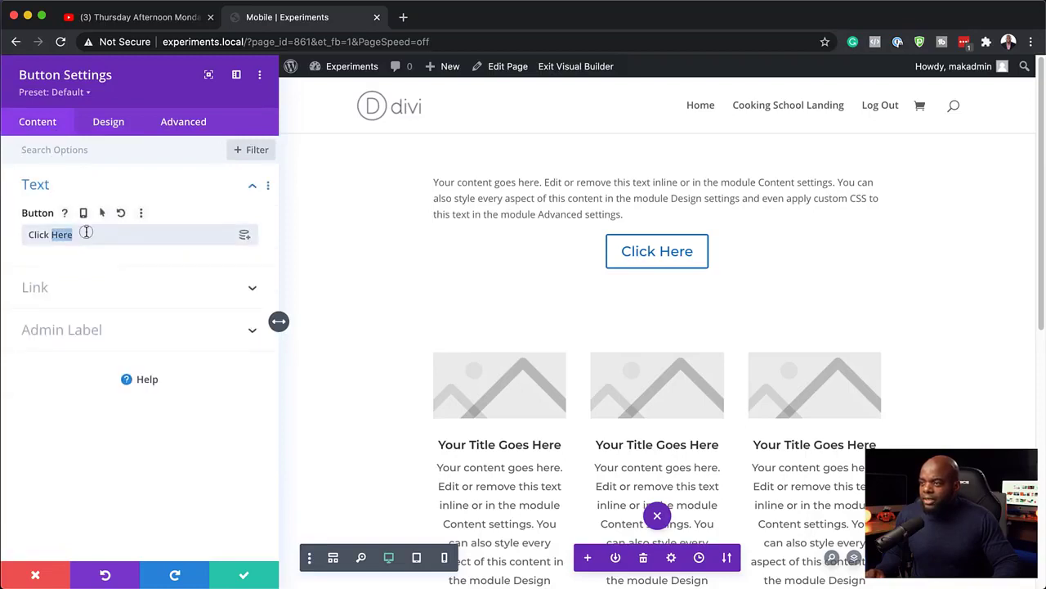
type("DOWNLOAD NOW!")
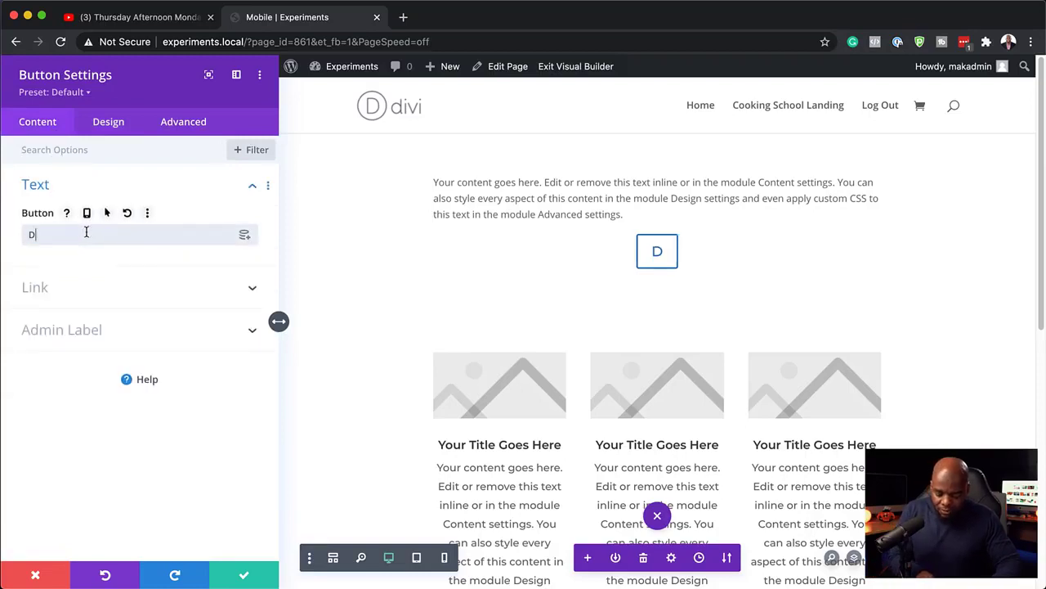
left_click(246, 577)
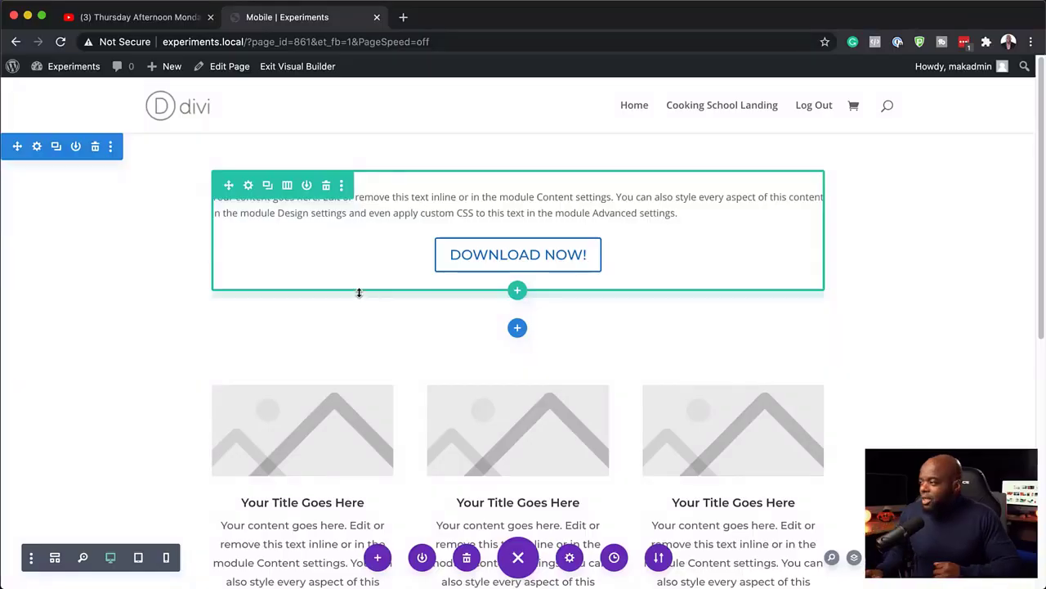
Step: Duplicate the download button and set the lower copy's text to "MORE INFO!"
mouse_move(528, 269)
left_click(513, 245)
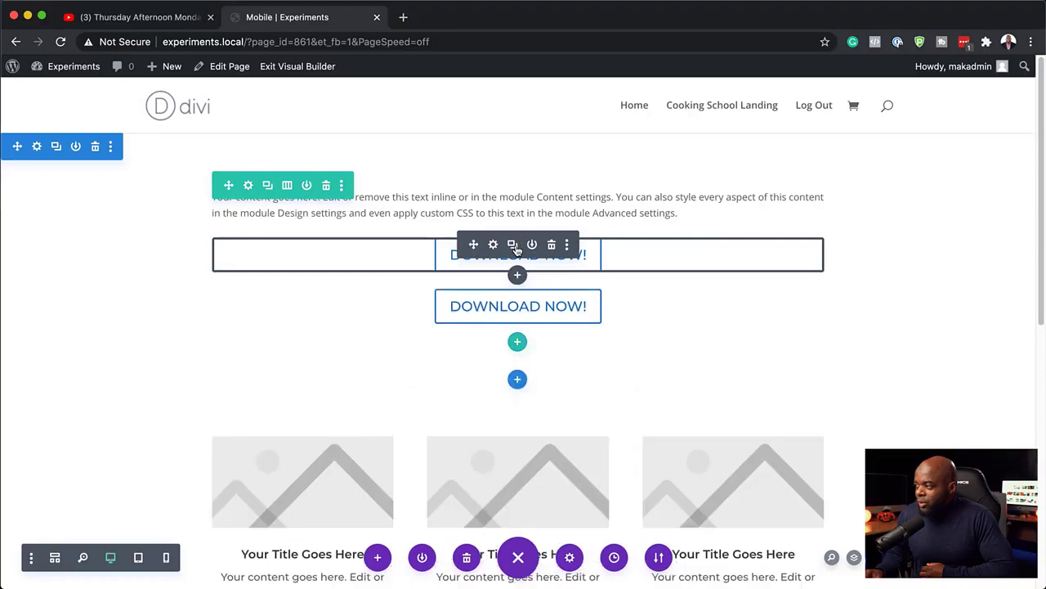
left_click(493, 297)
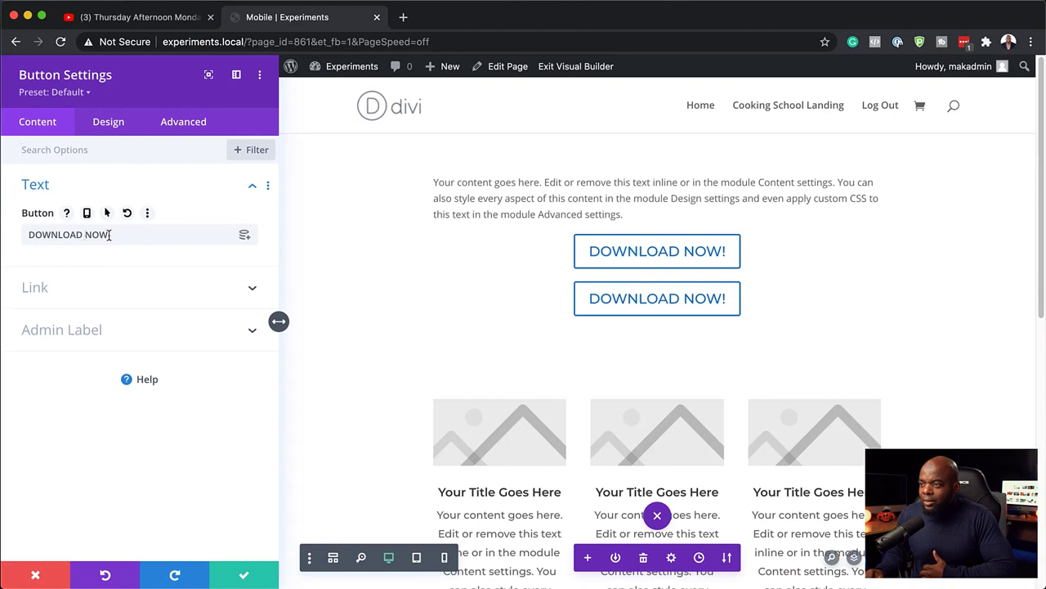
left_click_drag(109, 235, 25, 234)
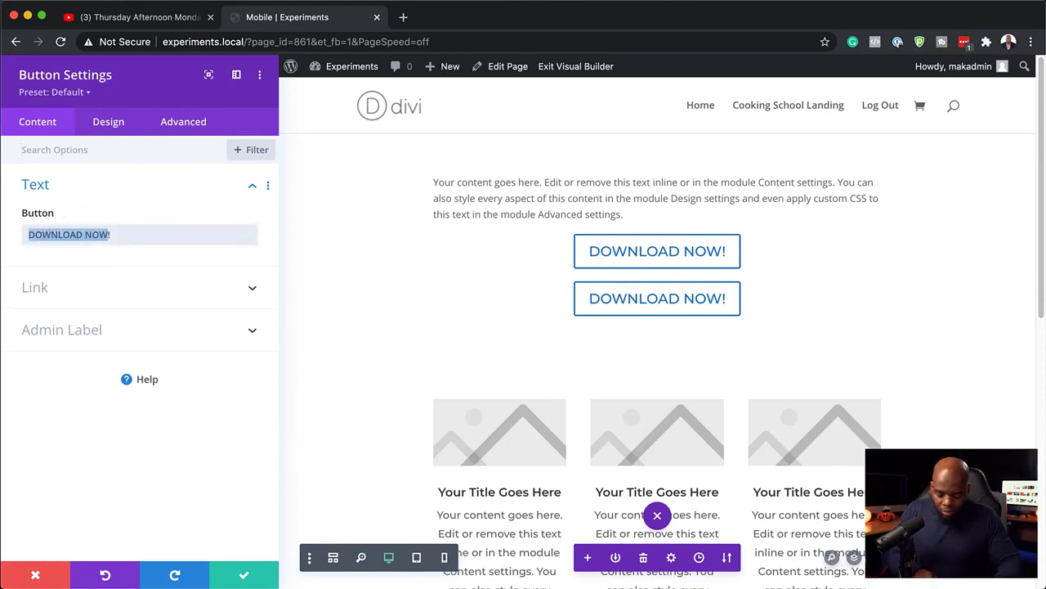
type("MORE INF")
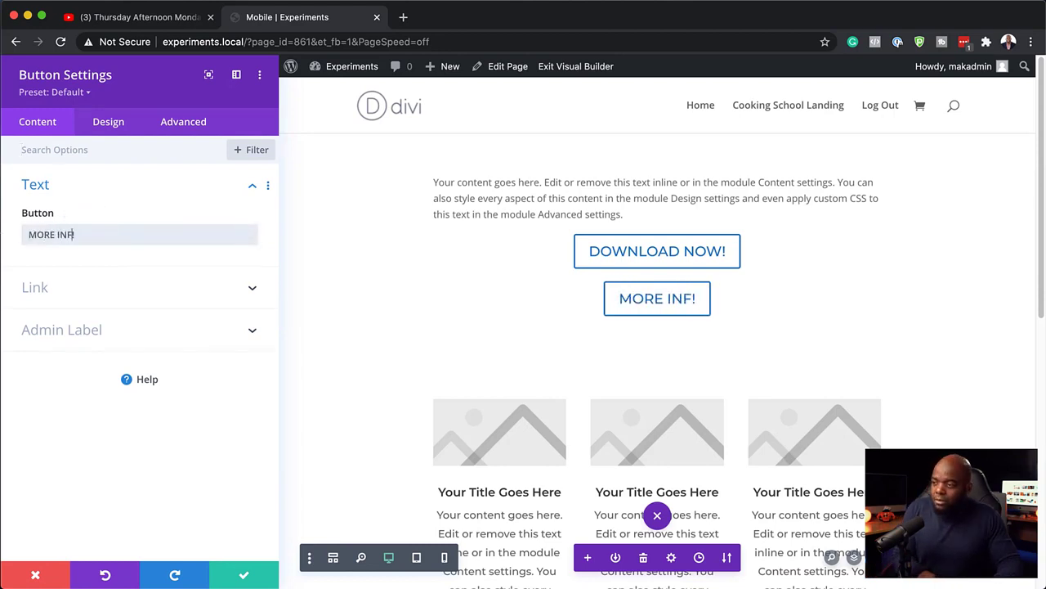
type("O")
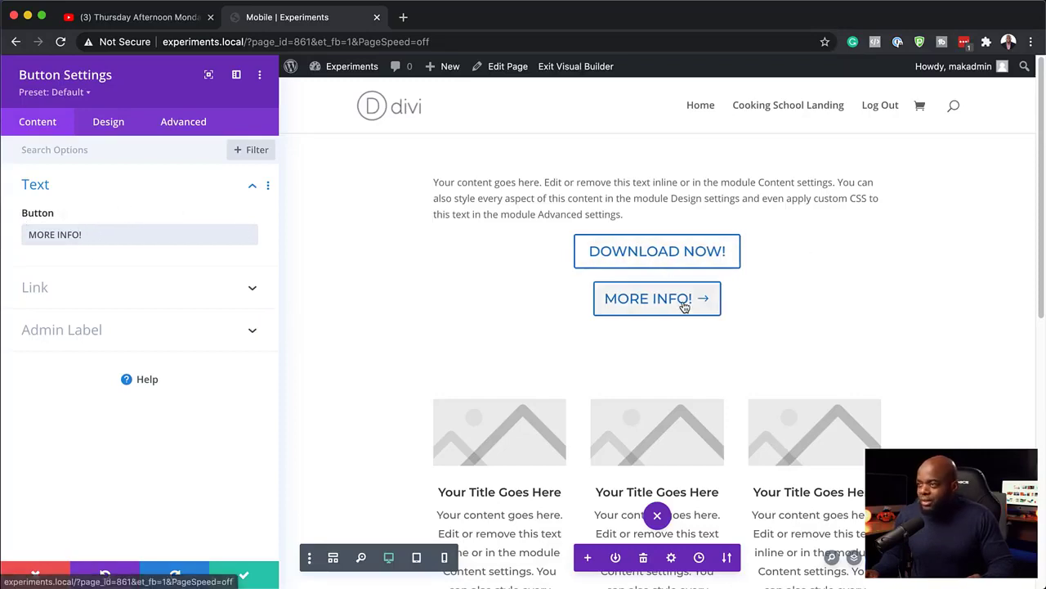
Step: Disable the "MORE INFO!" button on desktop in its visibility settings and save the module
left_click(187, 124)
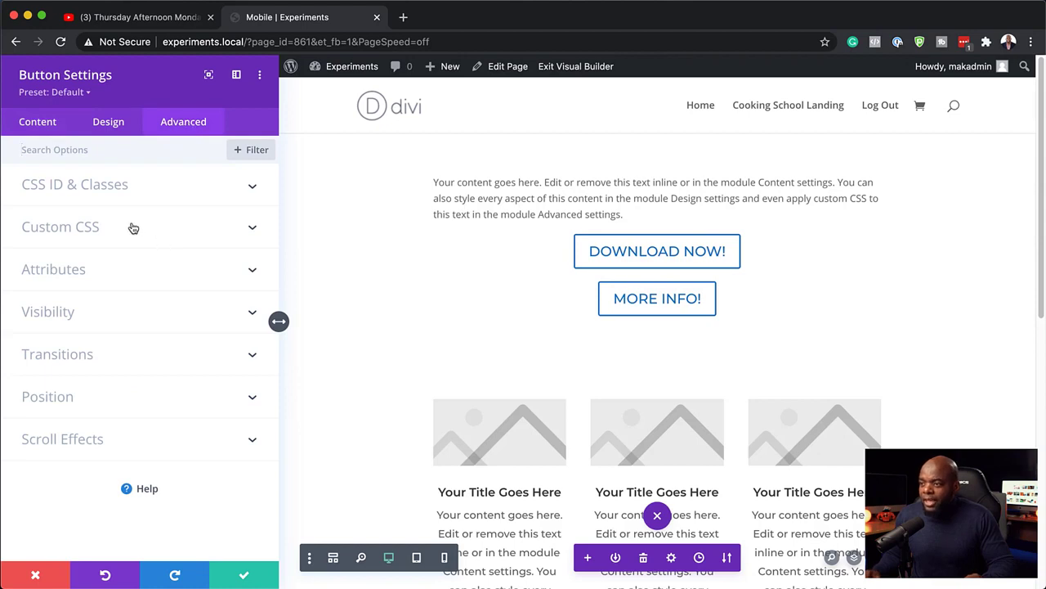
left_click(67, 313)
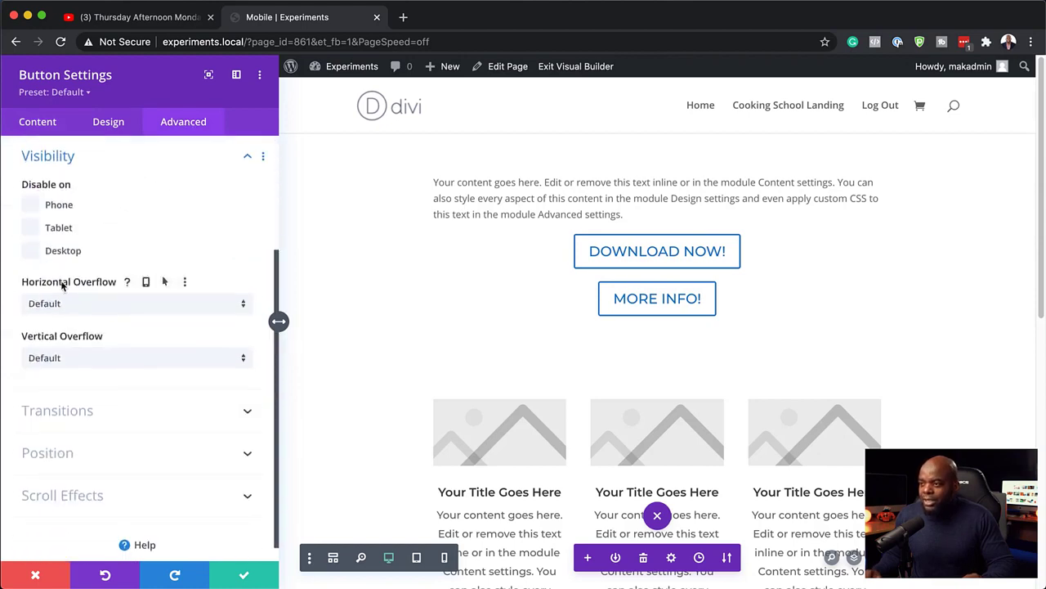
left_click(30, 253)
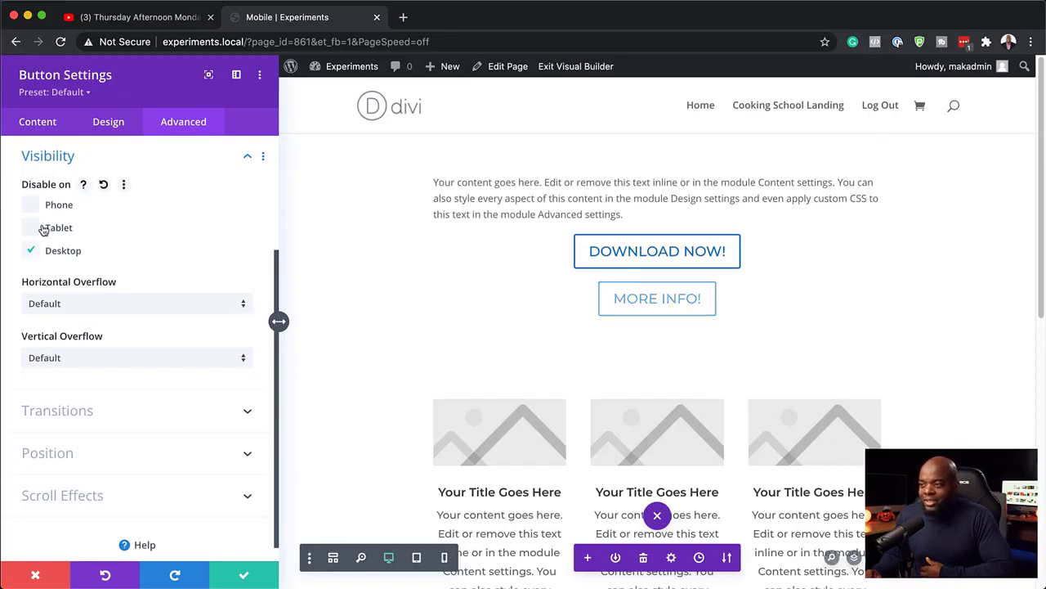
left_click(247, 578)
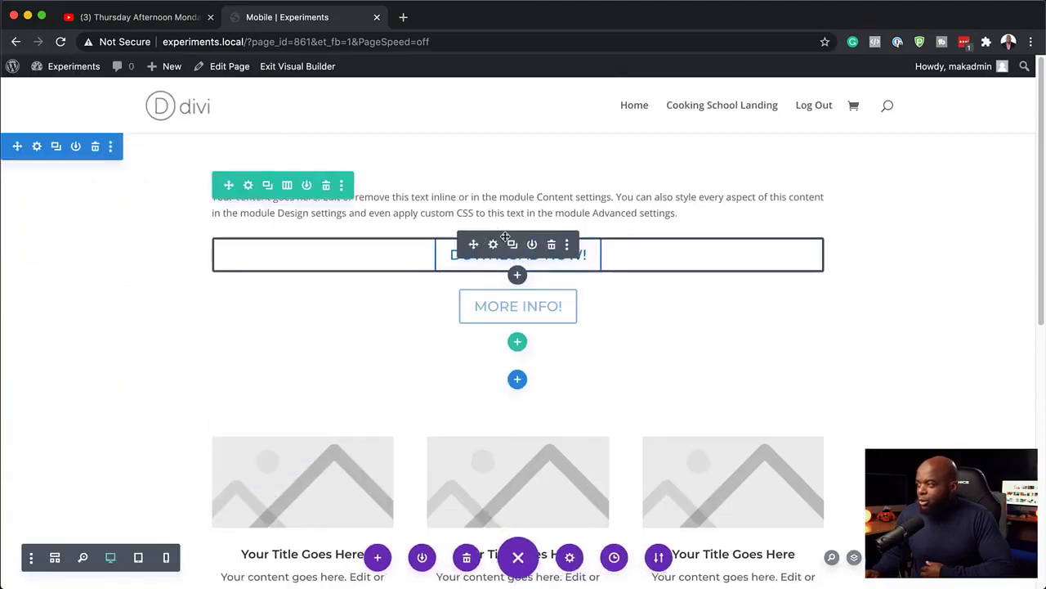
Step: Disable the "DOWNLOAD NOW!" button on phone and tablet and save its settings
left_click(493, 245)
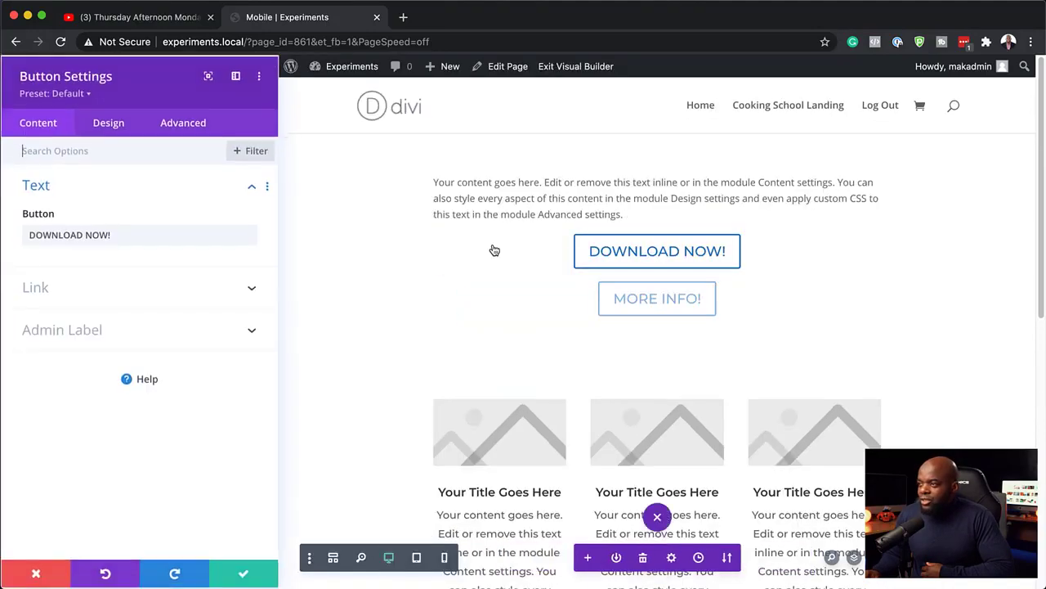
left_click(175, 121)
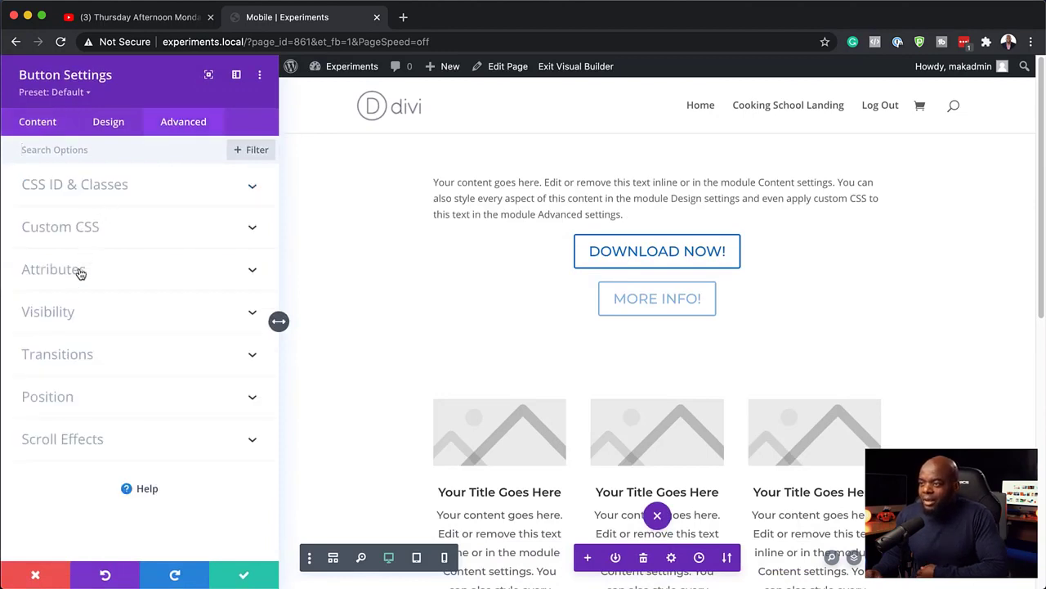
left_click(64, 306)
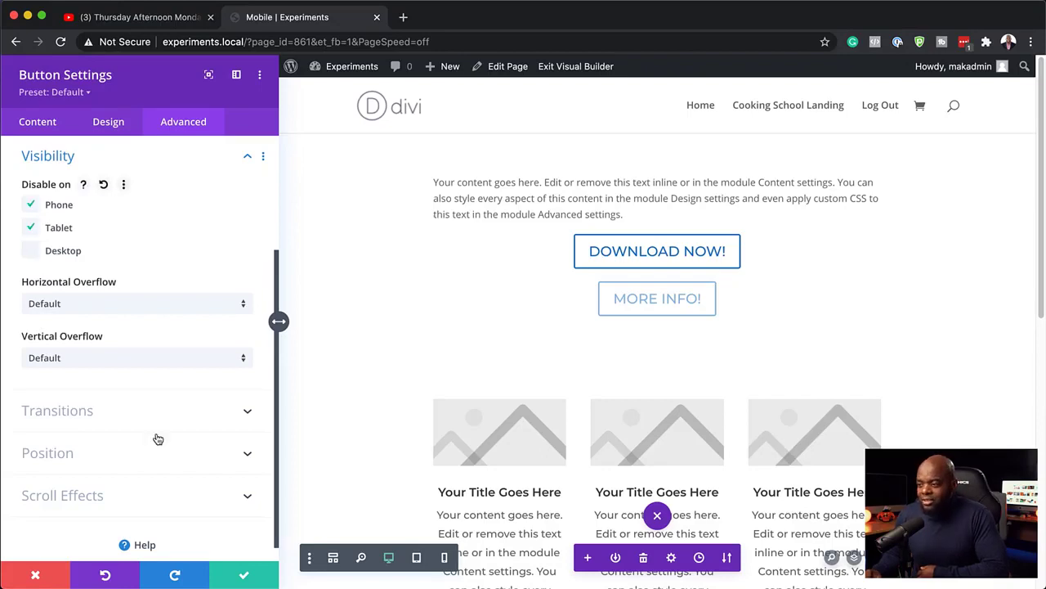
left_click(244, 576)
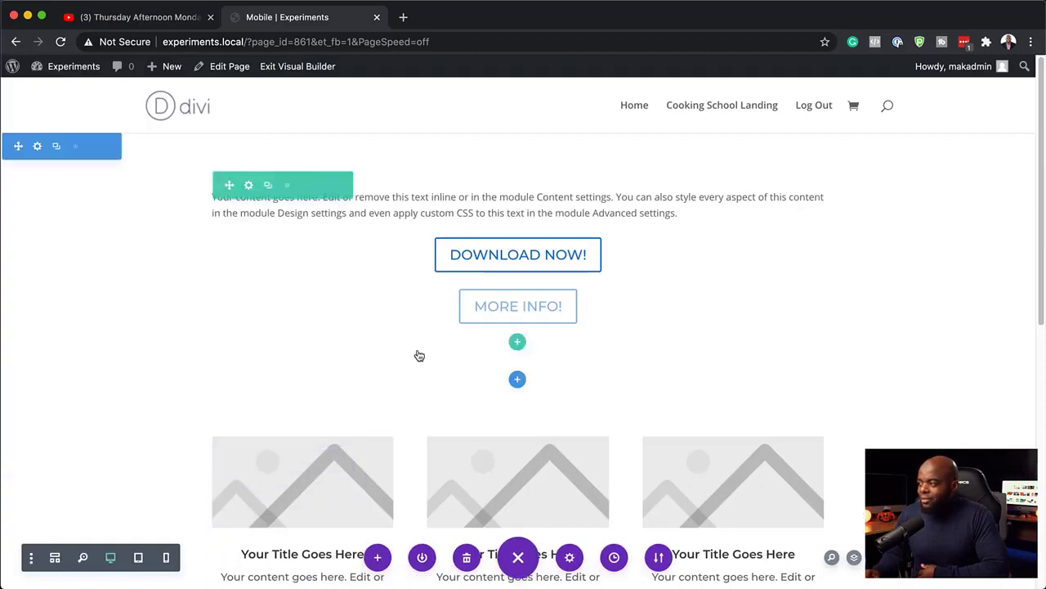
Step: Preview the page in tablet view and resize the preview width to check which button is active
left_click(138, 558)
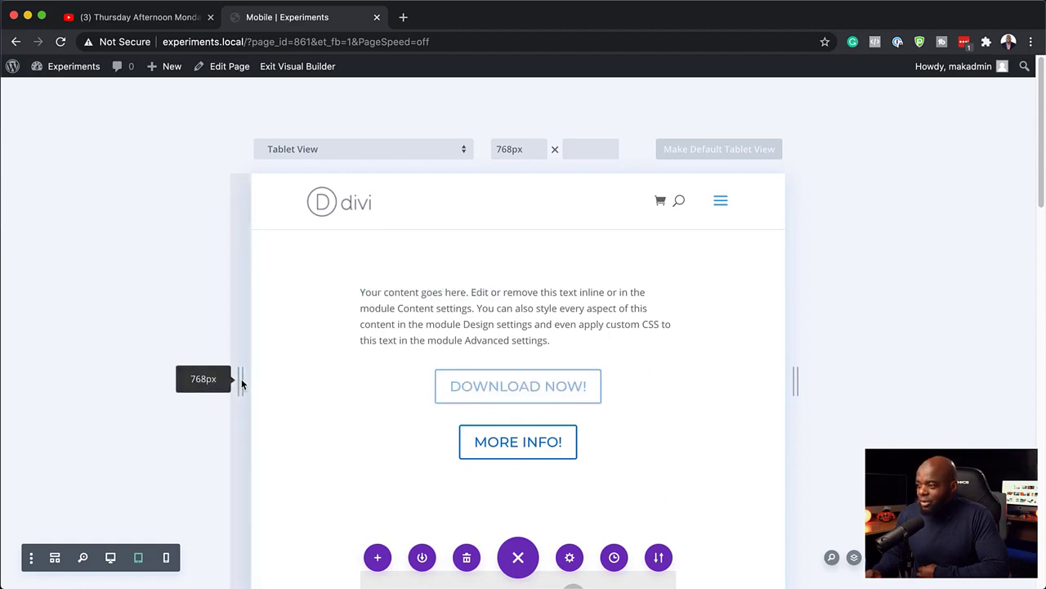
left_click_drag(245, 379, 117, 418)
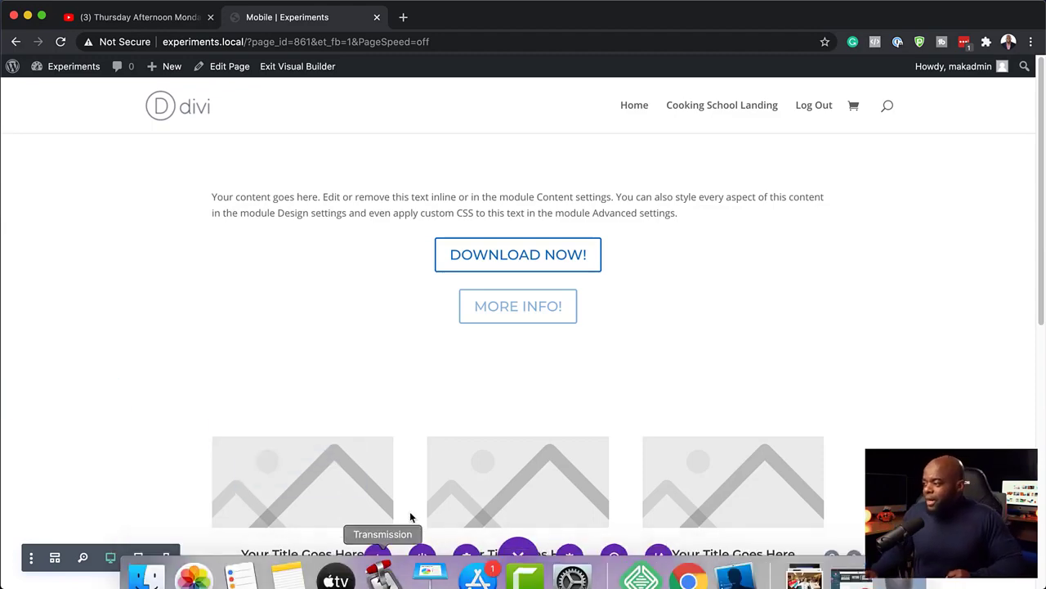
Step: Duplicate the three-column blurb section and delete the row of blurbs from the copy
scroll(510, 478, "down", 8)
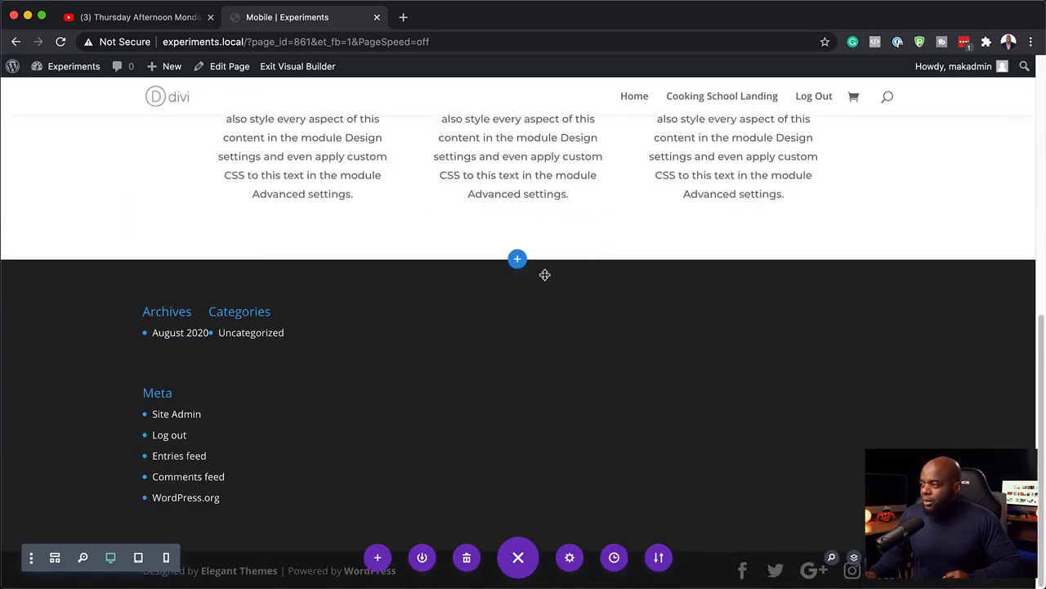
scroll(544, 278, "up", 5)
scroll(516, 310, "up", 2)
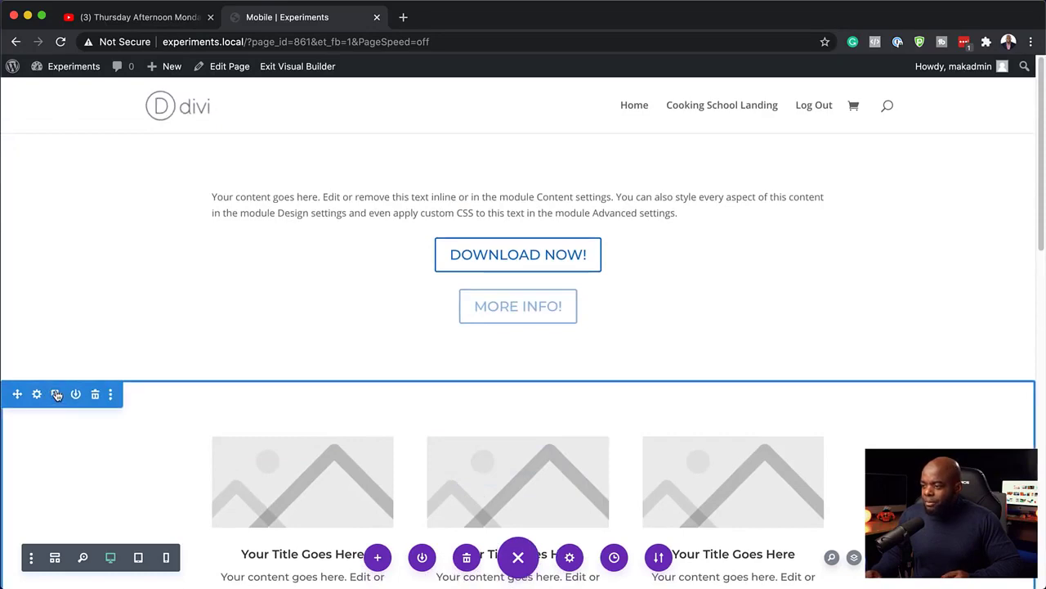
scroll(366, 409, "down", 7)
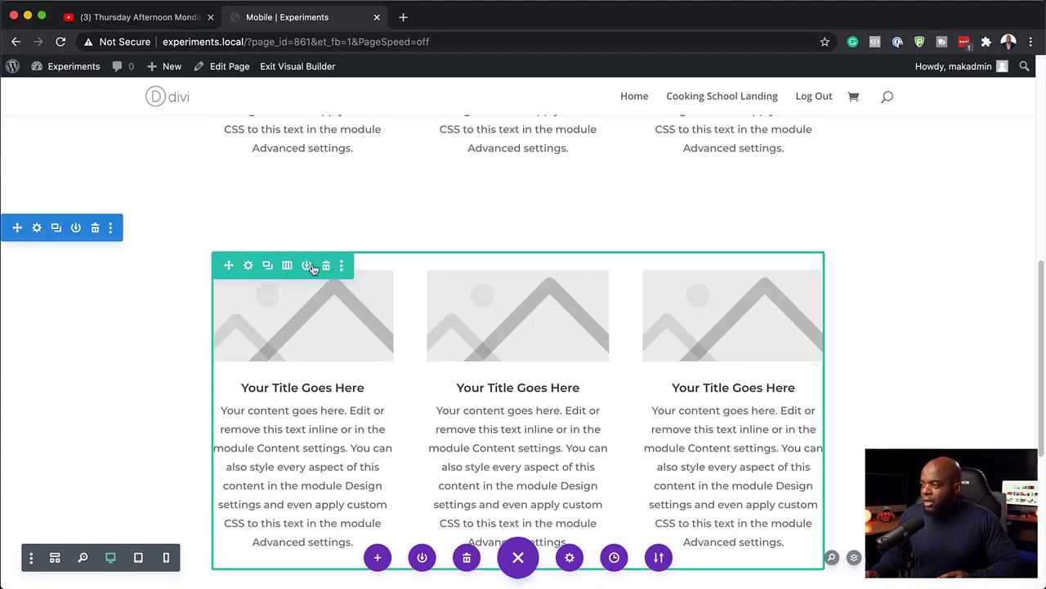
left_click(327, 267)
Step: Insert a single-column row into the emptied section and add an Image module to it
left_click(518, 282)
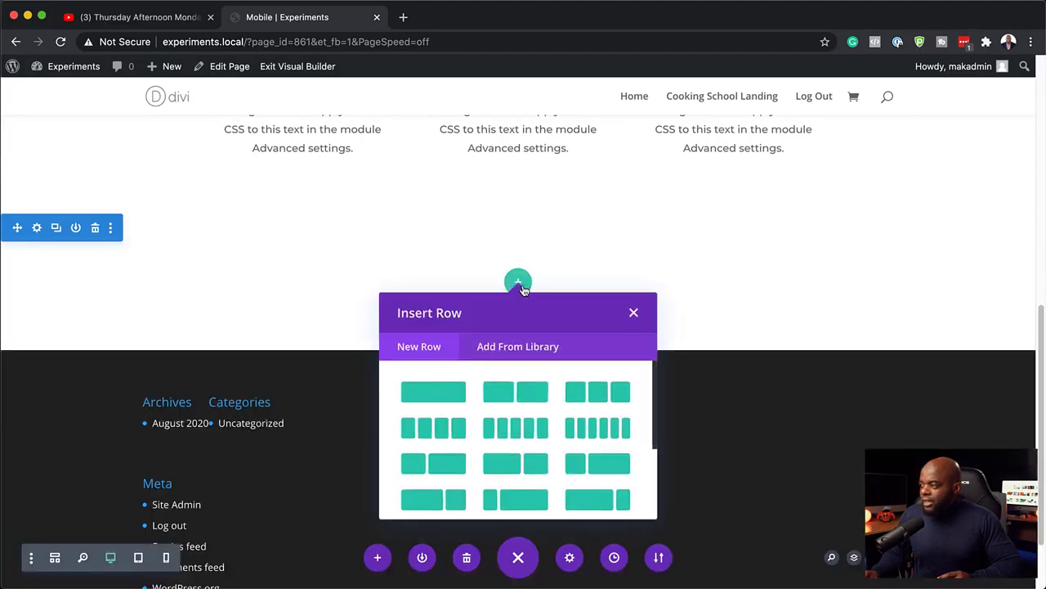
left_click(452, 399)
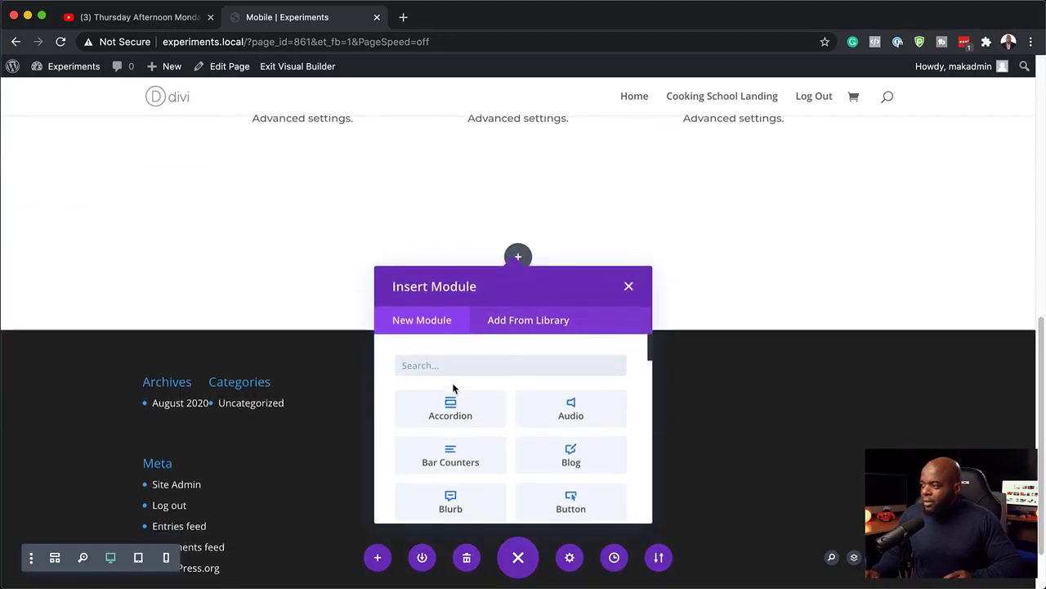
type("image")
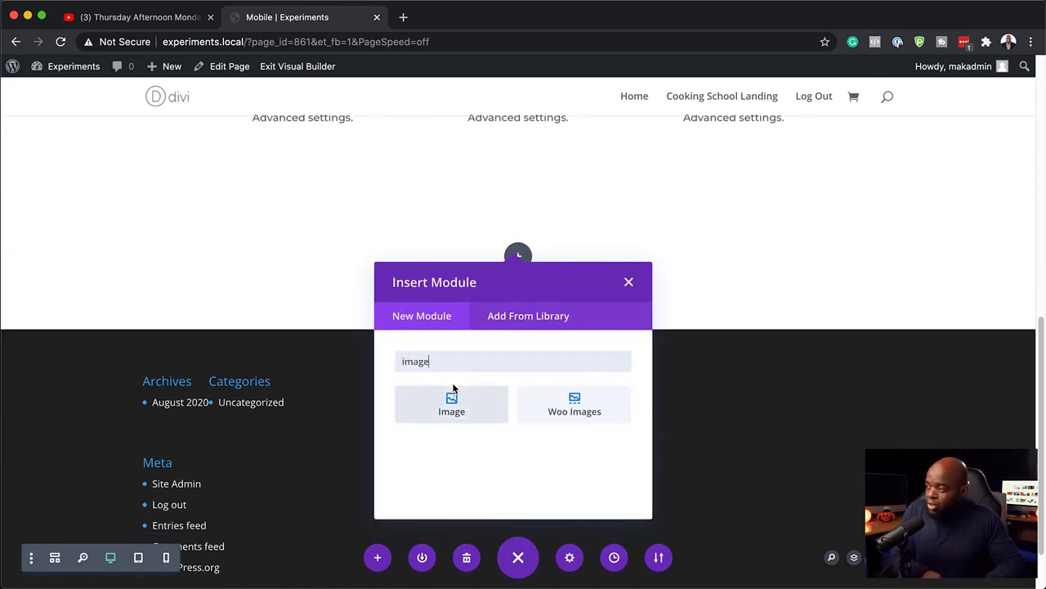
left_click(483, 402)
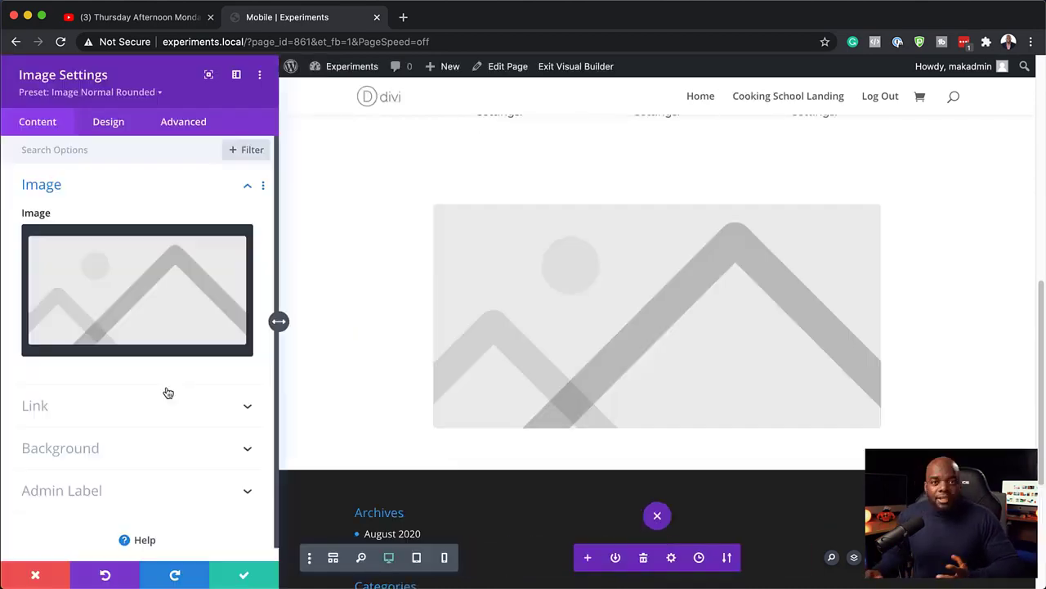
Step: Set the module's image to the media library photo of the woman seen from behind holding shopping bags
left_click(145, 306)
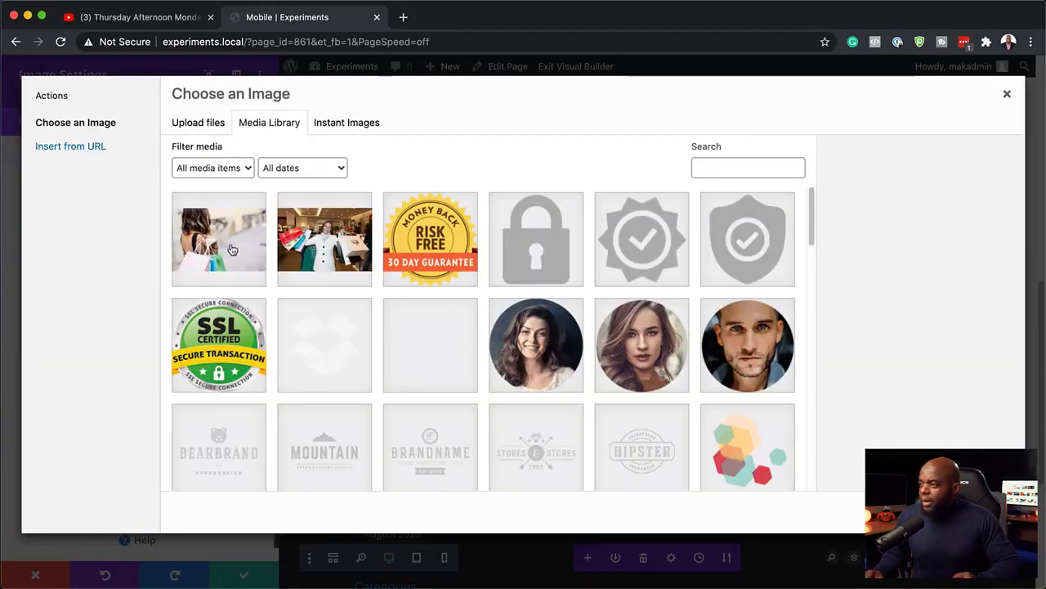
left_click(232, 249)
left_click(955, 511)
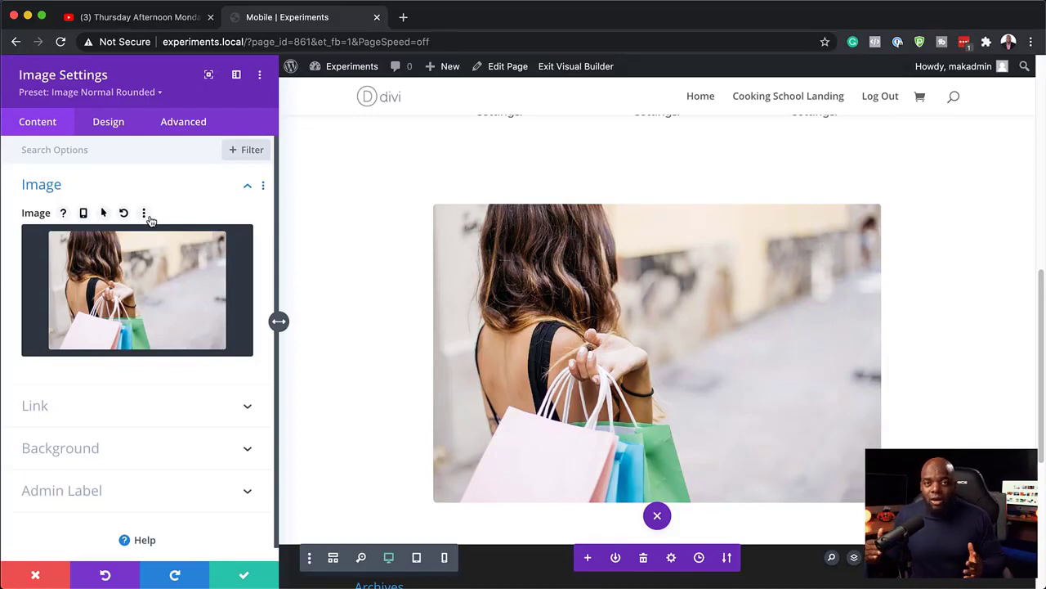
Step: Enable responsive values for the image and set the tablet version to woman-169286_1280.jpg from the media library
mouse_move(143, 289)
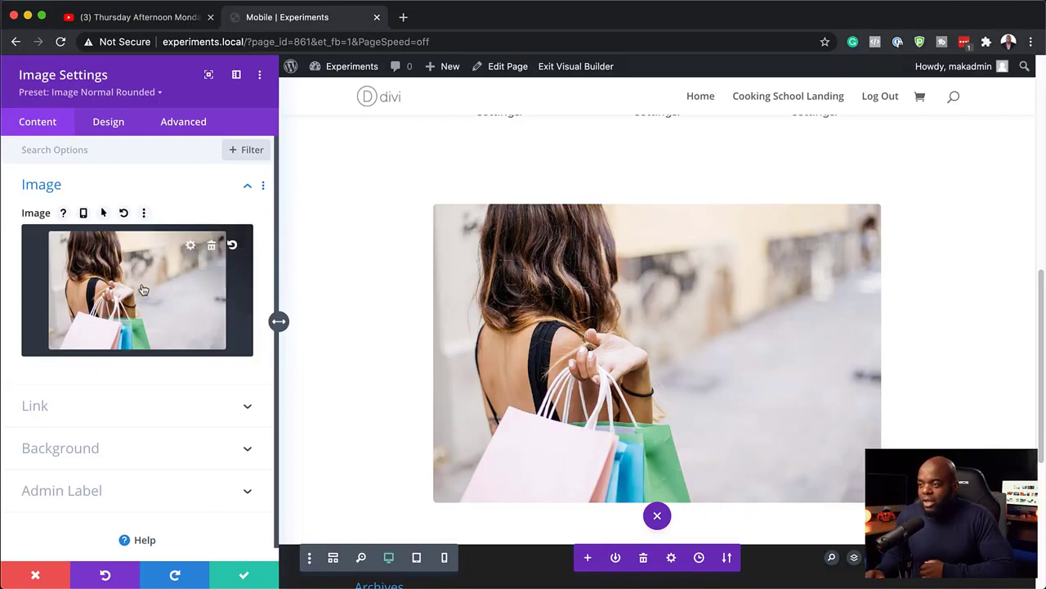
left_click(84, 215)
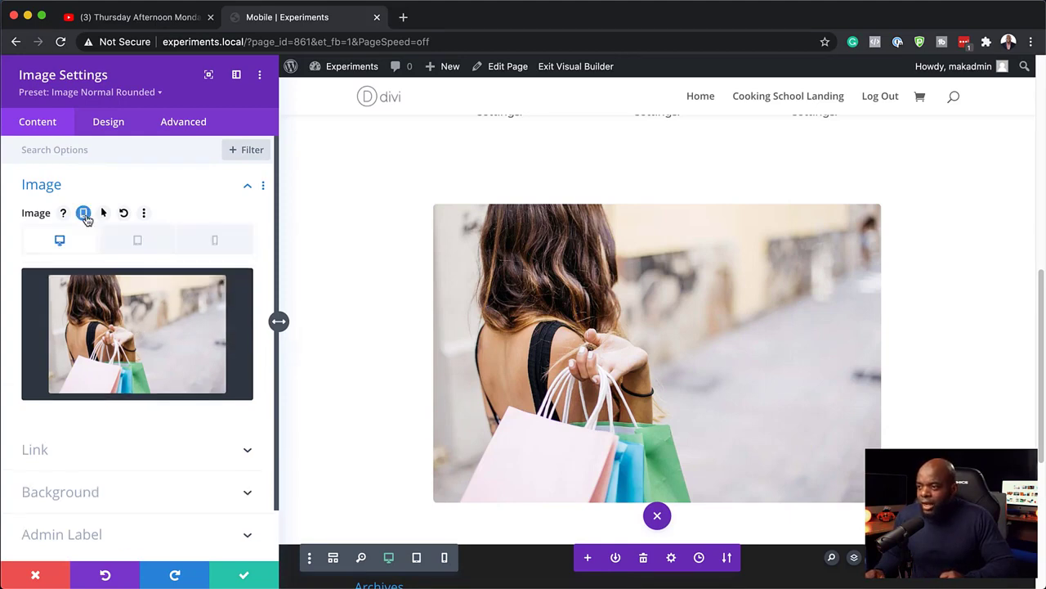
left_click(157, 246)
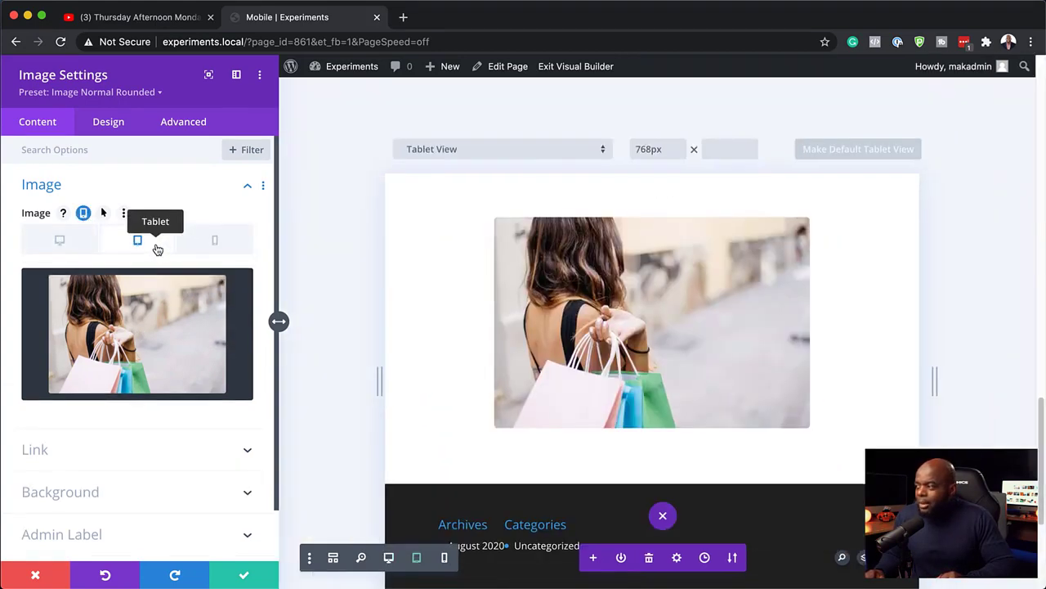
left_click(158, 325)
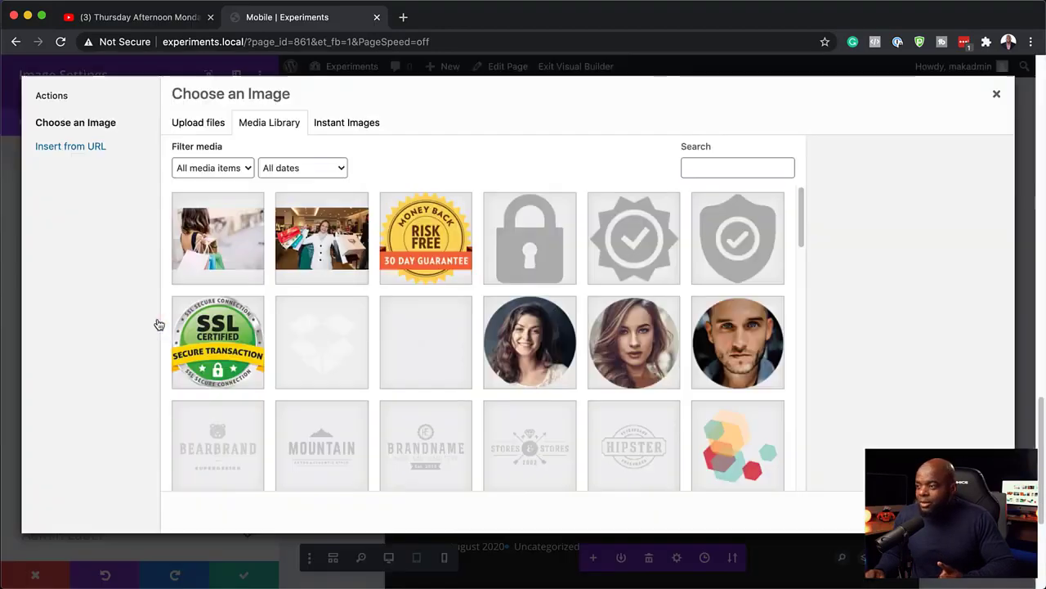
left_click(334, 237)
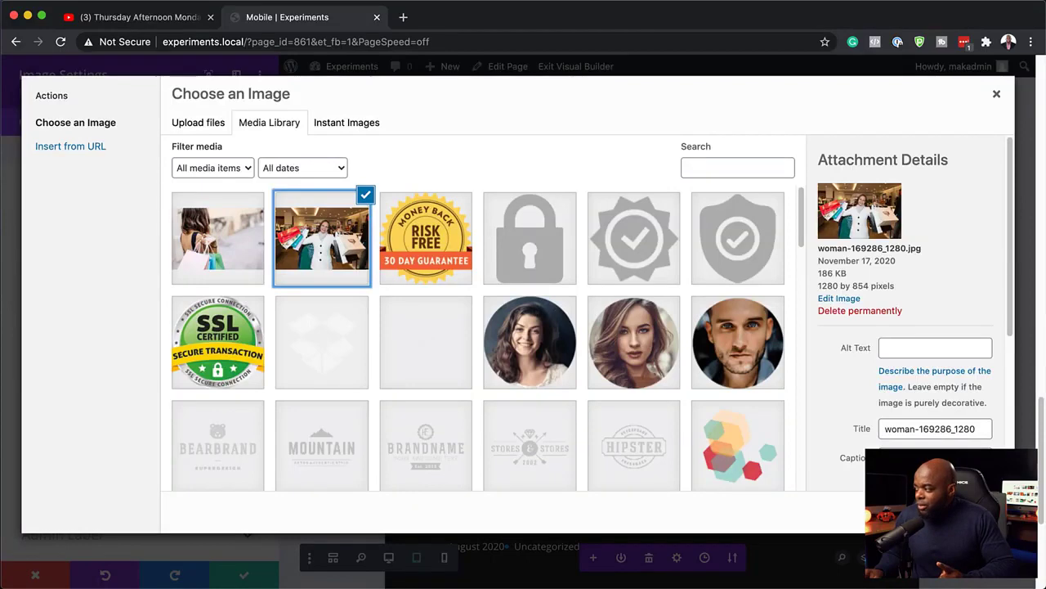
left_click(960, 512)
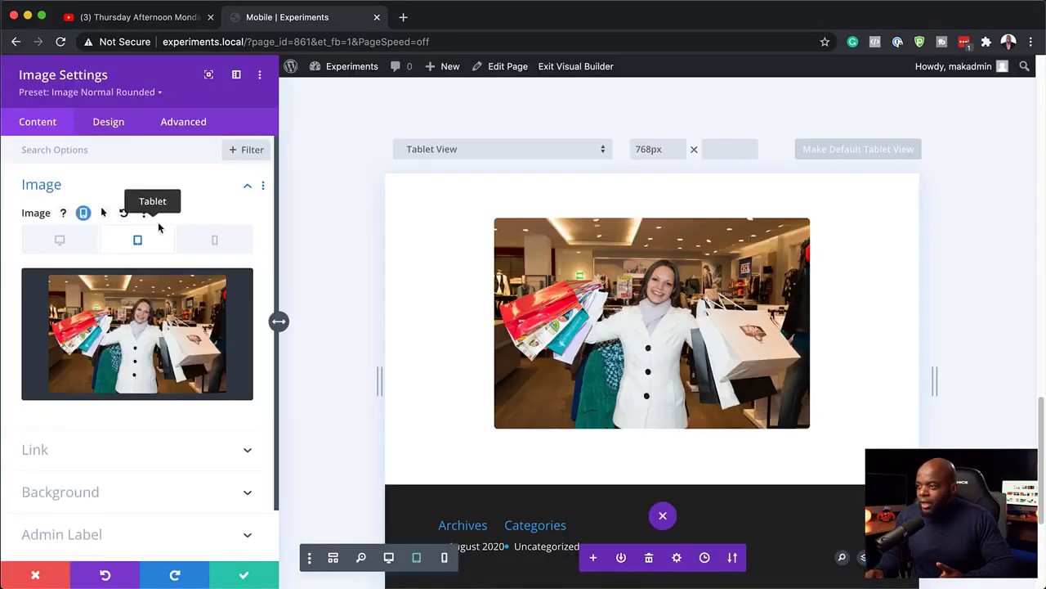
Step: Compare the image across phone, tablet and desktop views and save the image settings
left_click(206, 242)
mouse_move(161, 335)
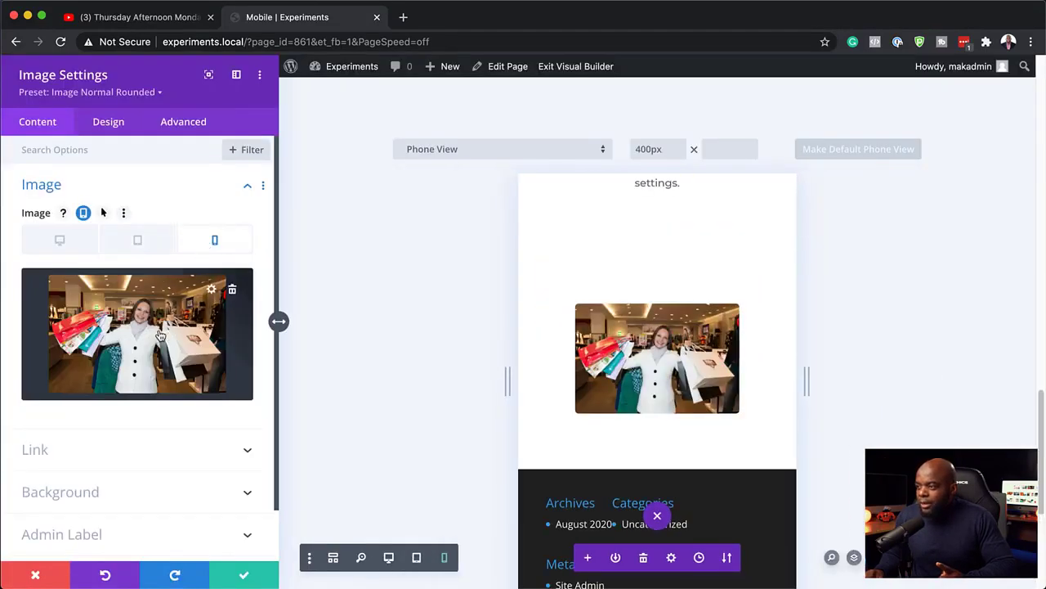
left_click(82, 245)
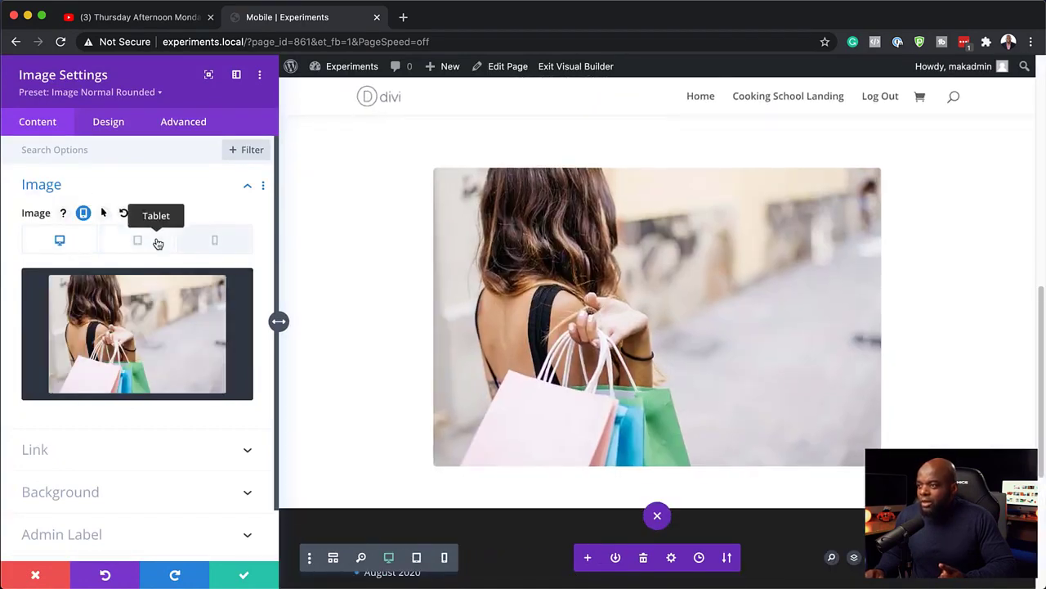
left_click(157, 243)
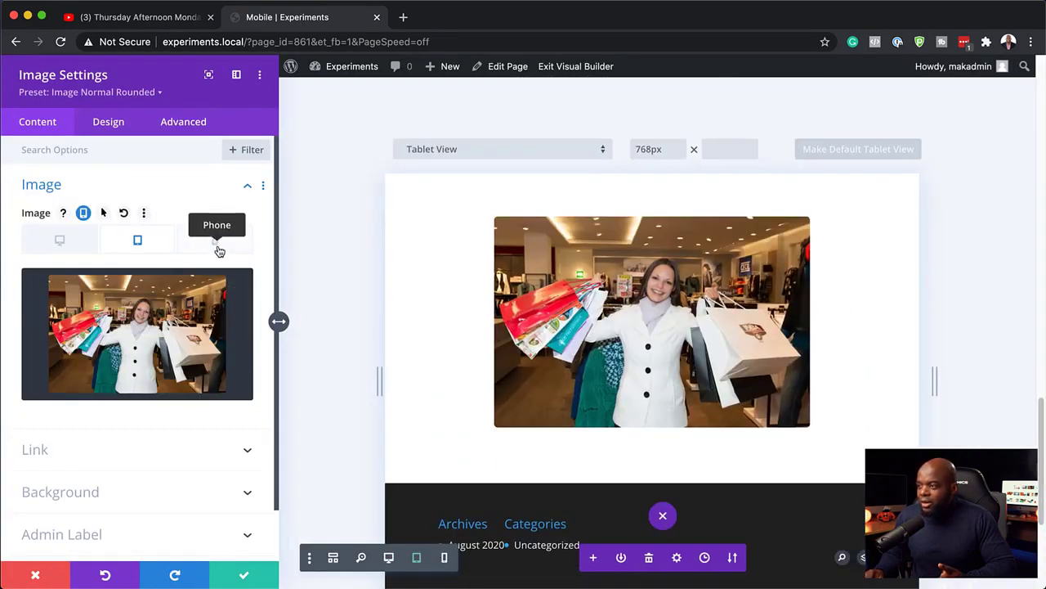
left_click(219, 244)
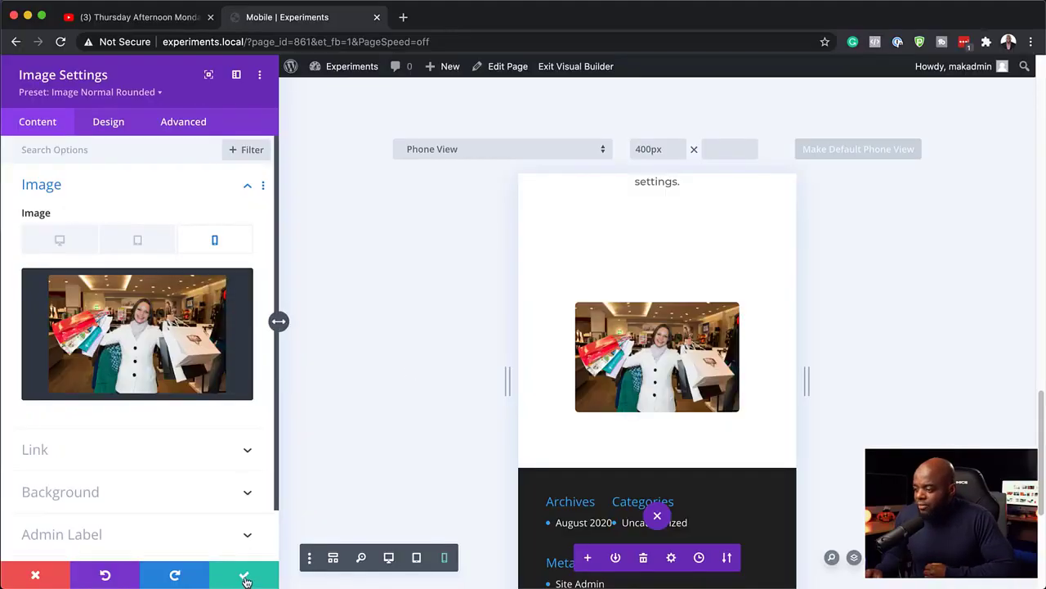
left_click(245, 579)
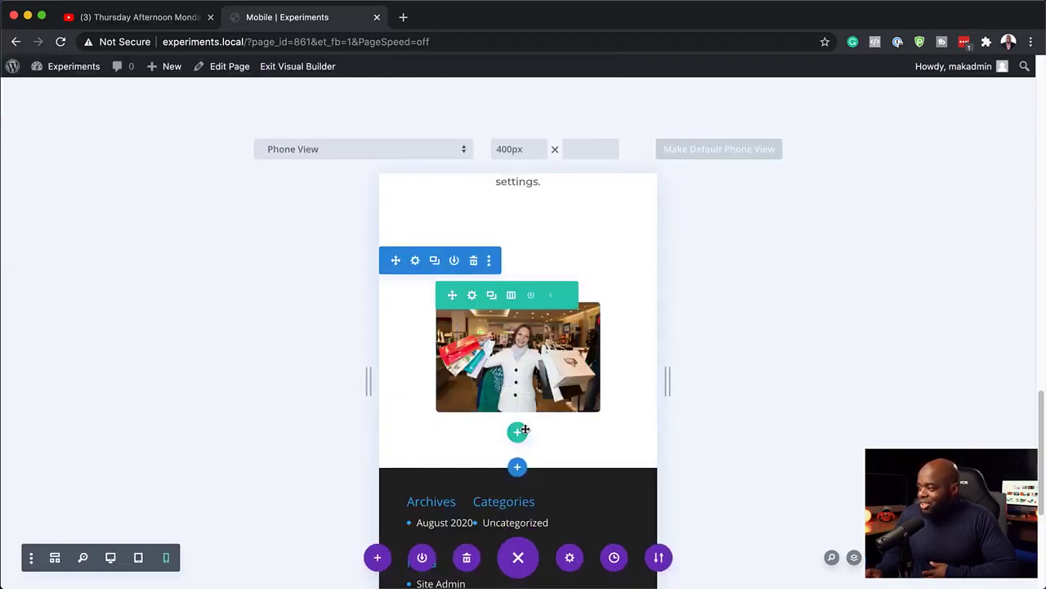
left_click(140, 558)
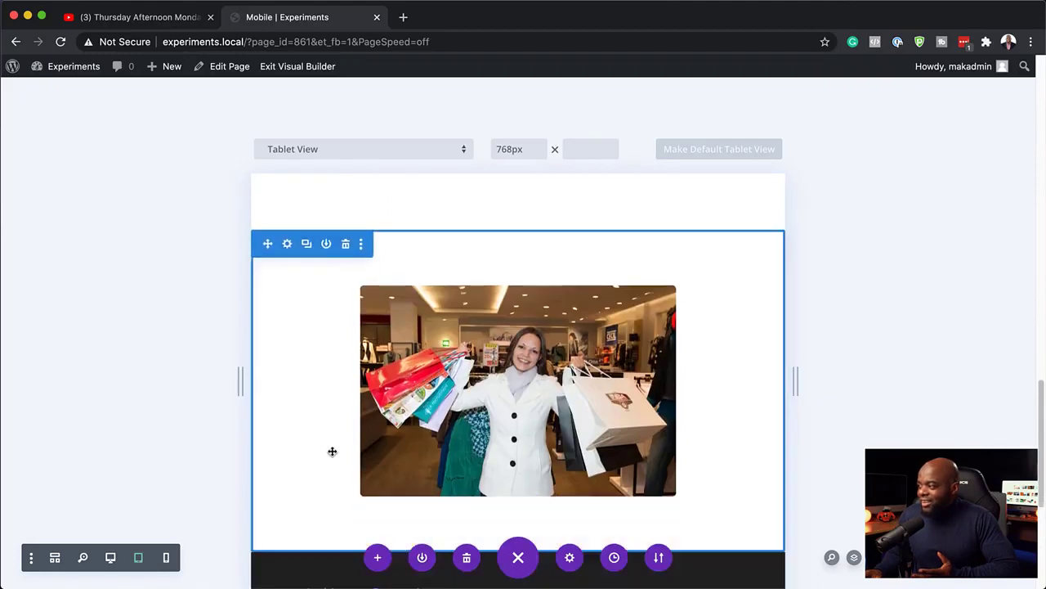
left_click(112, 560)
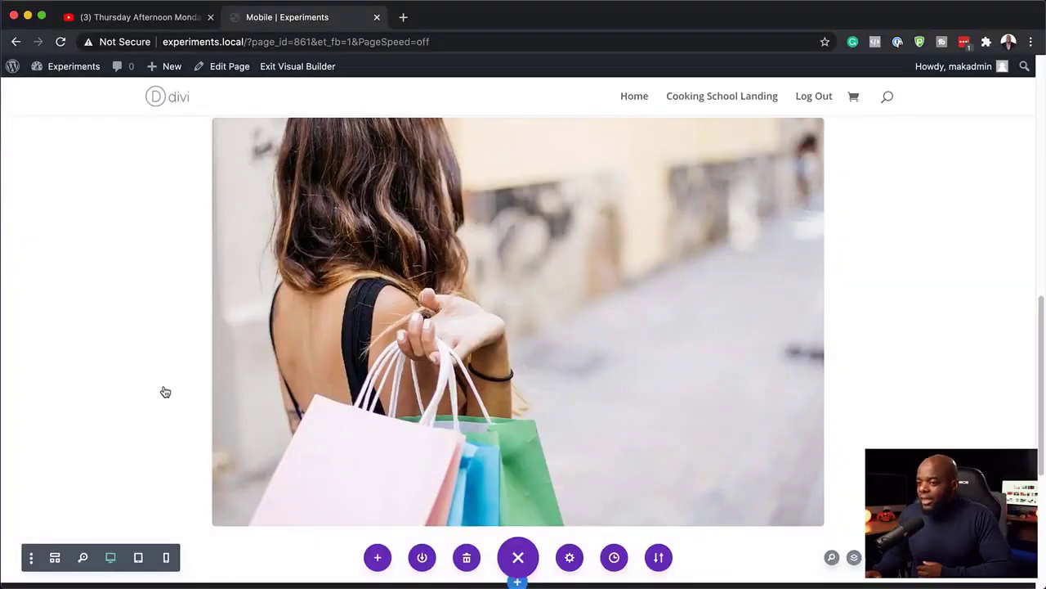
Step: Open the top text module's design settings and enable responsive values for its text size, showing the tablet version
scroll(403, 385, "up", 10)
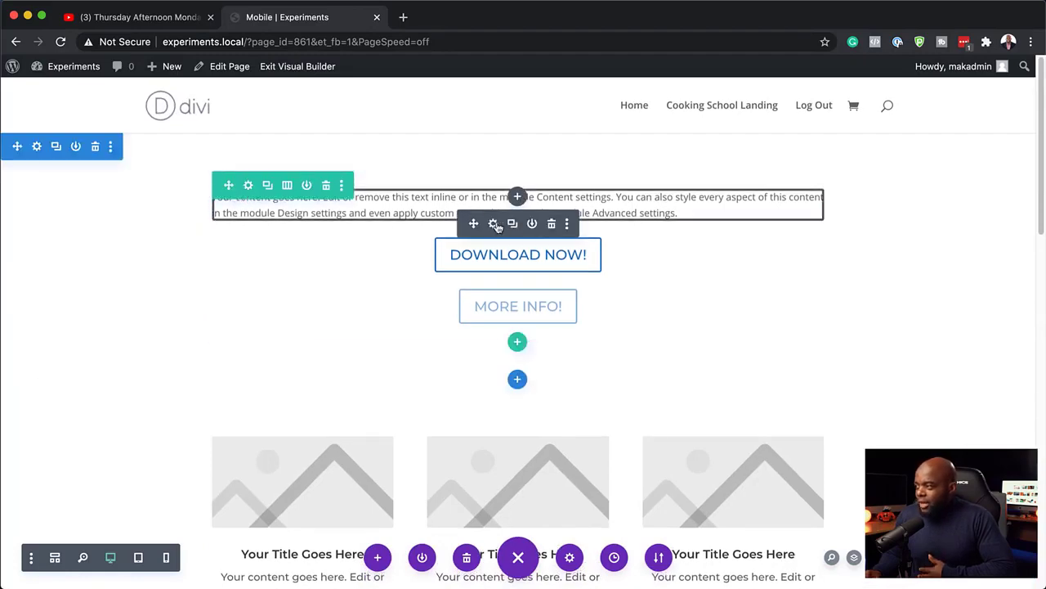
left_click(493, 224)
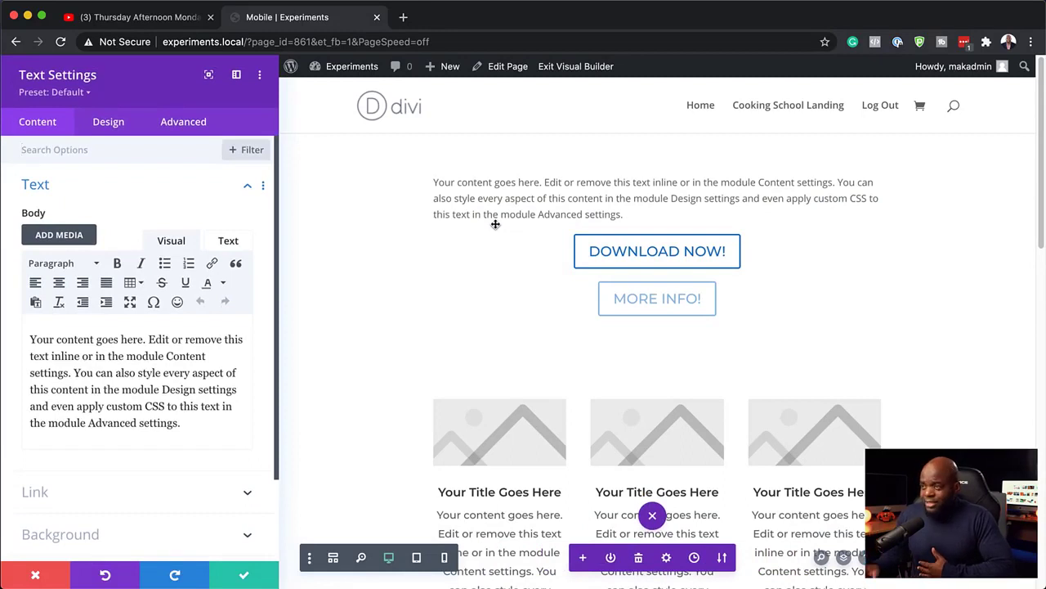
left_click(117, 126)
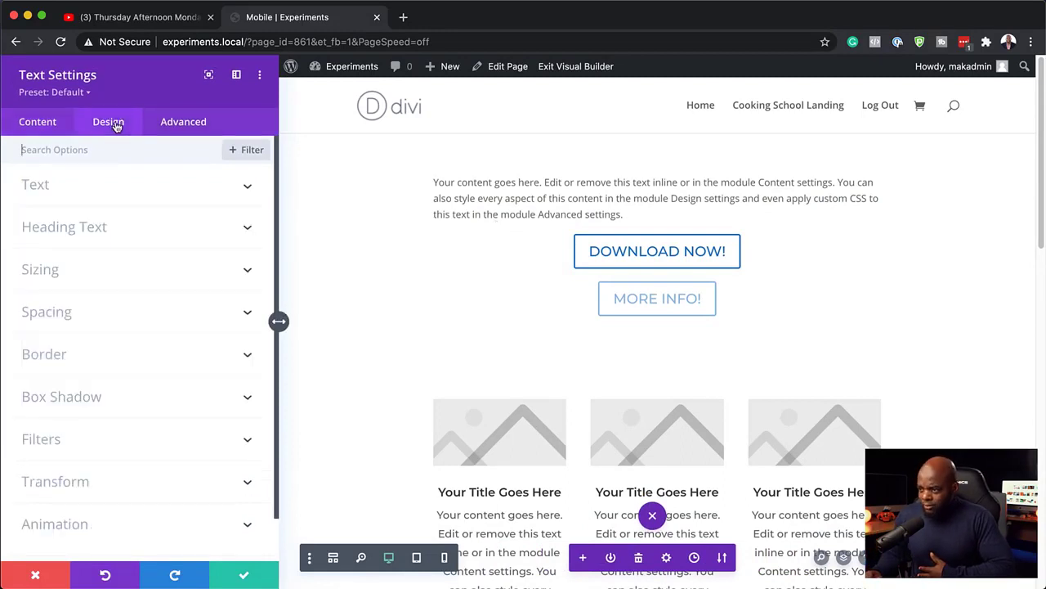
left_click(80, 192)
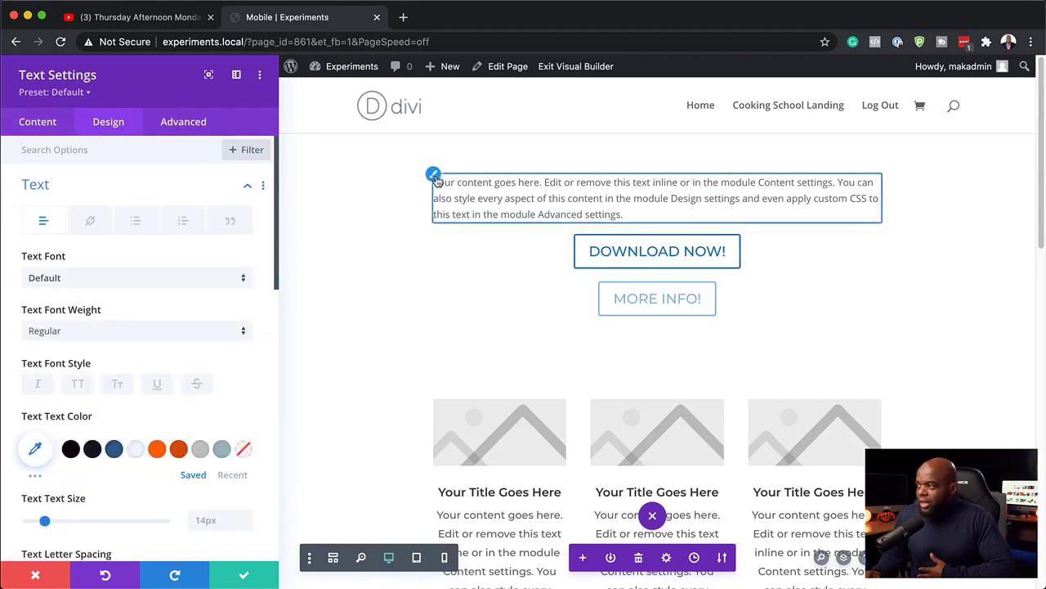
scroll(234, 376, "down", 2)
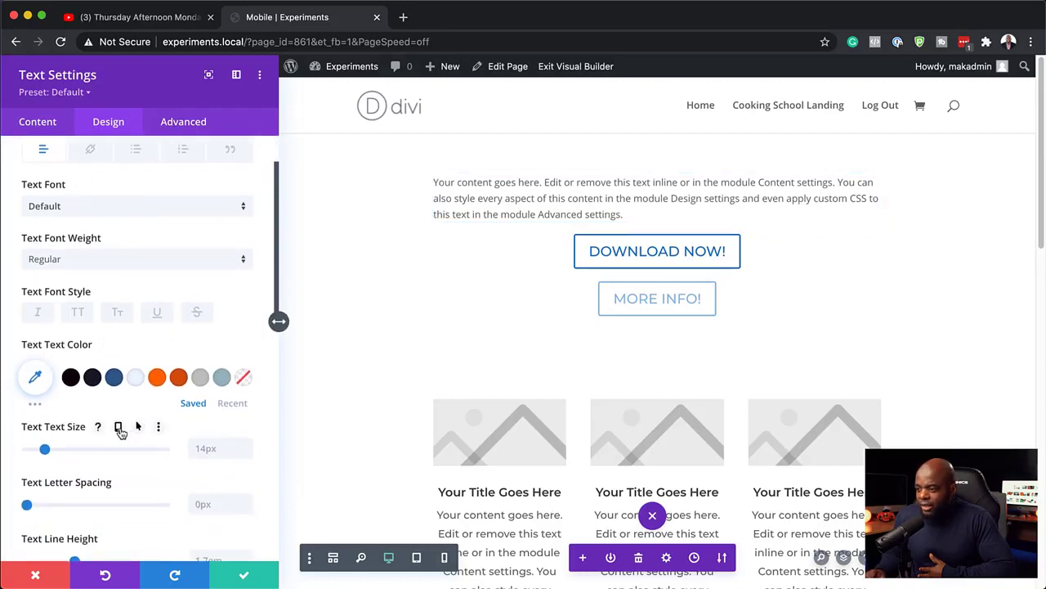
left_click(118, 427)
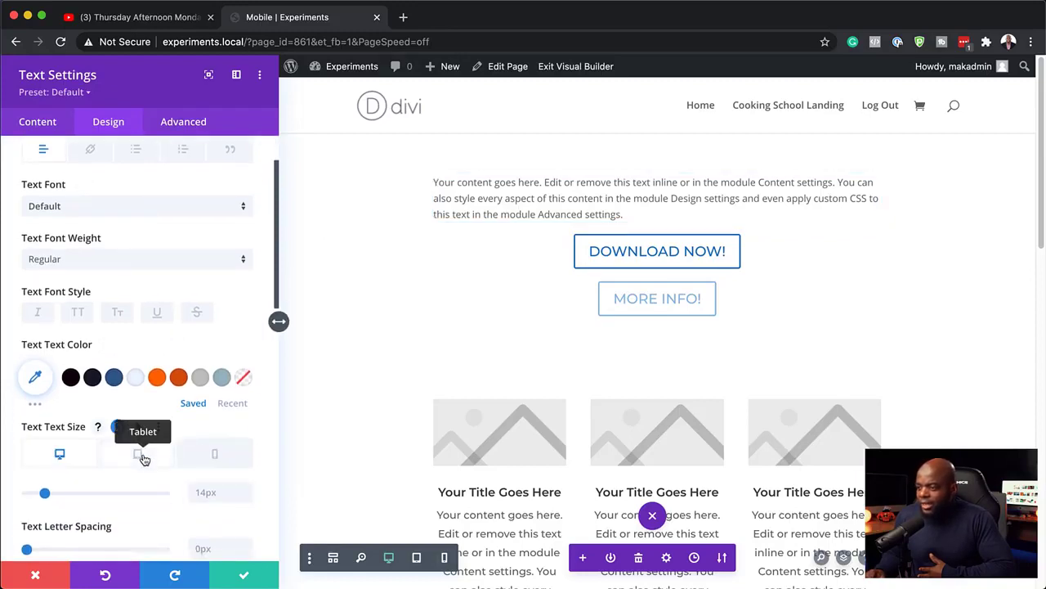
left_click(139, 455)
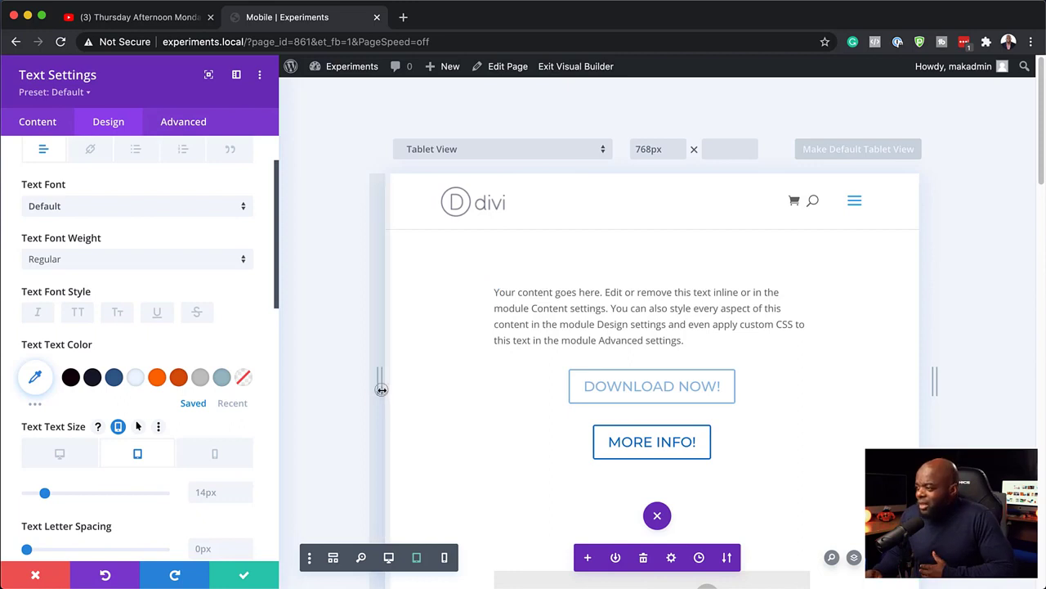
Step: Resize the page preview to 320 px and towards desktop width, and return to the tablet version of the text size
left_click_drag(382, 389, 550, 397)
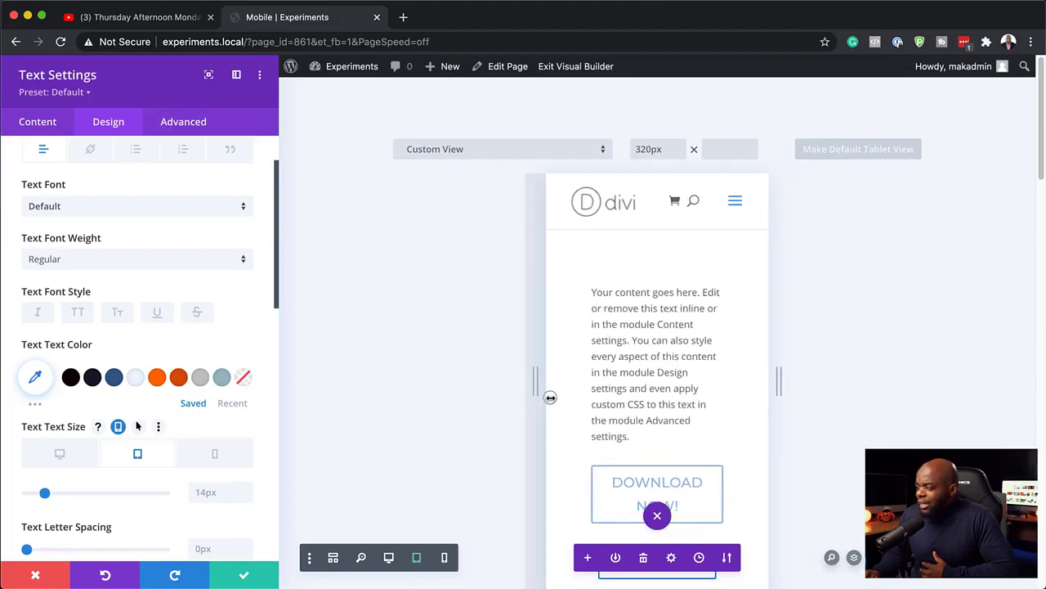
left_click_drag(551, 399, 551, 398)
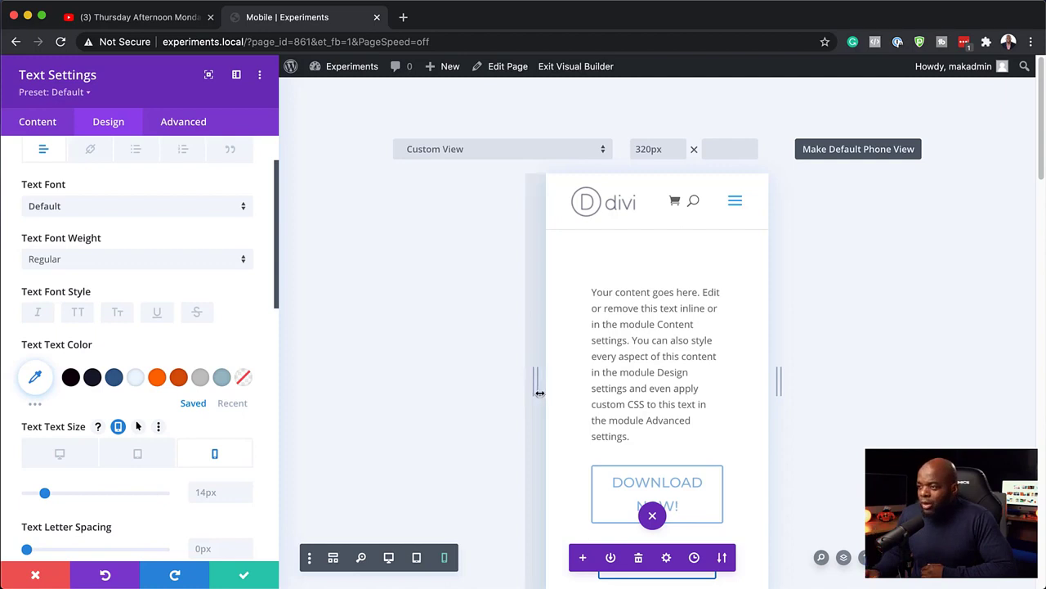
left_click_drag(540, 392, 144, 459)
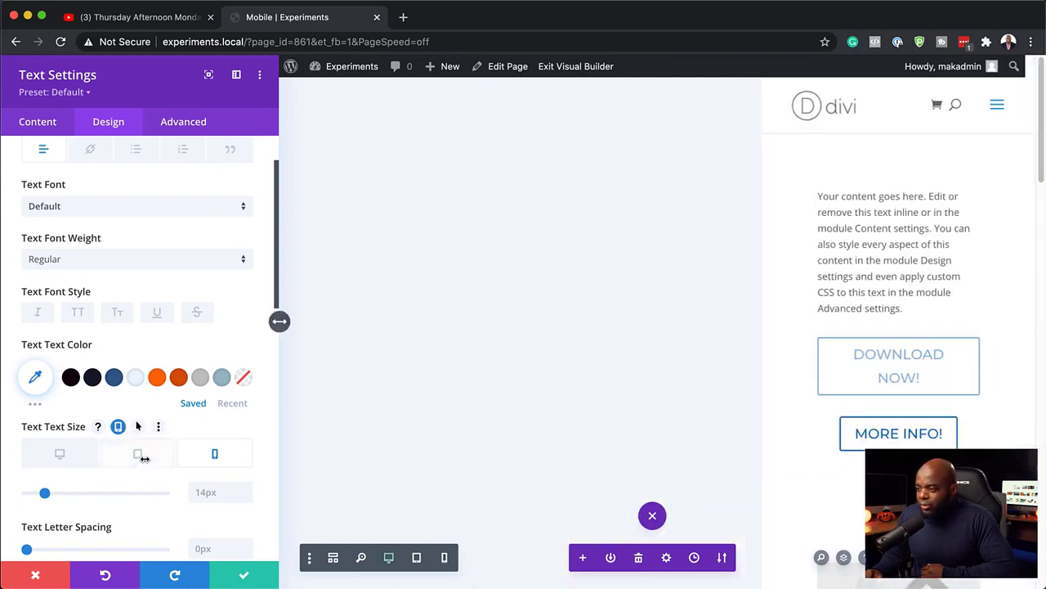
left_click(141, 456)
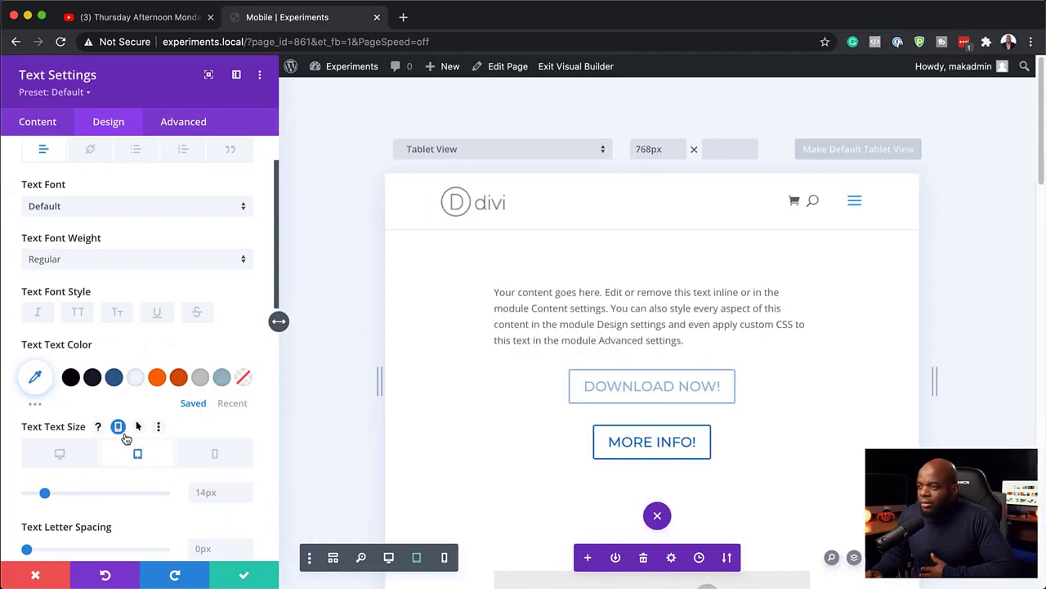
Step: Enable responsive values for the text alignment and center the text on tablet
scroll(157, 294, "up", 2)
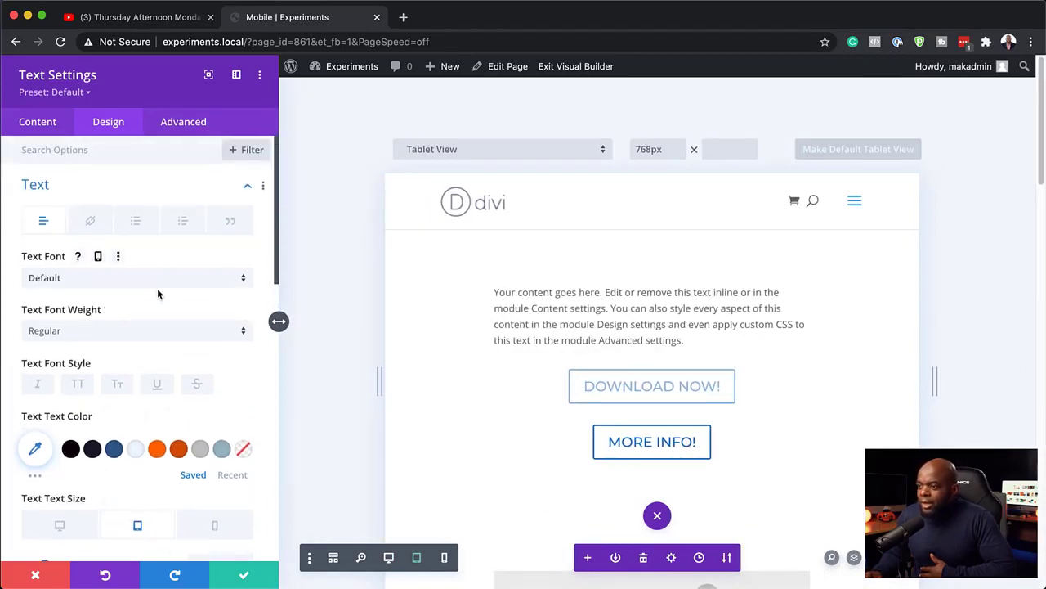
scroll(158, 295, "down", 5)
scroll(158, 294, "down", 4)
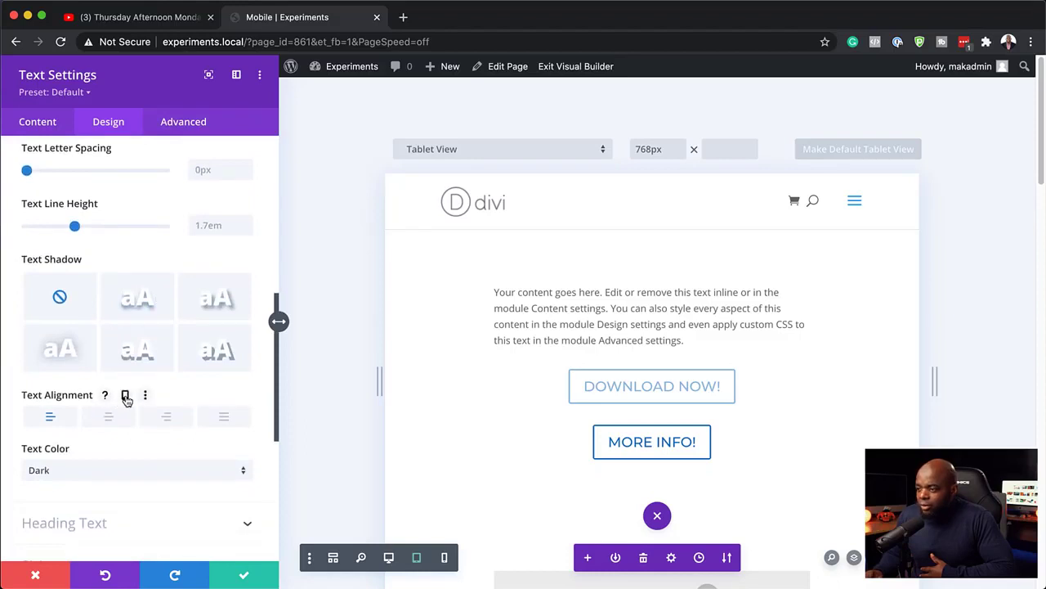
left_click(126, 398)
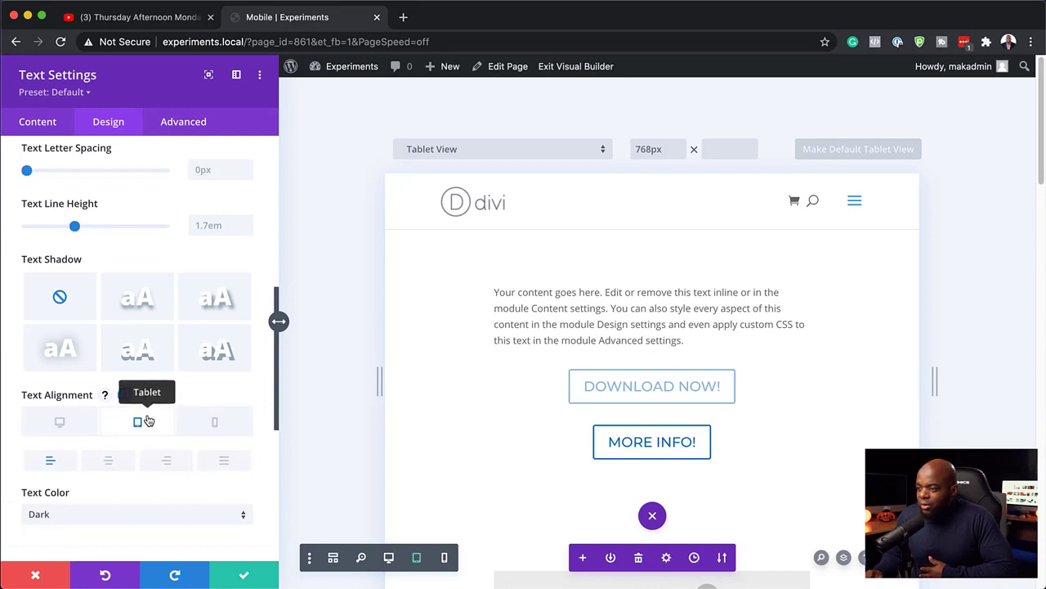
left_click(108, 463)
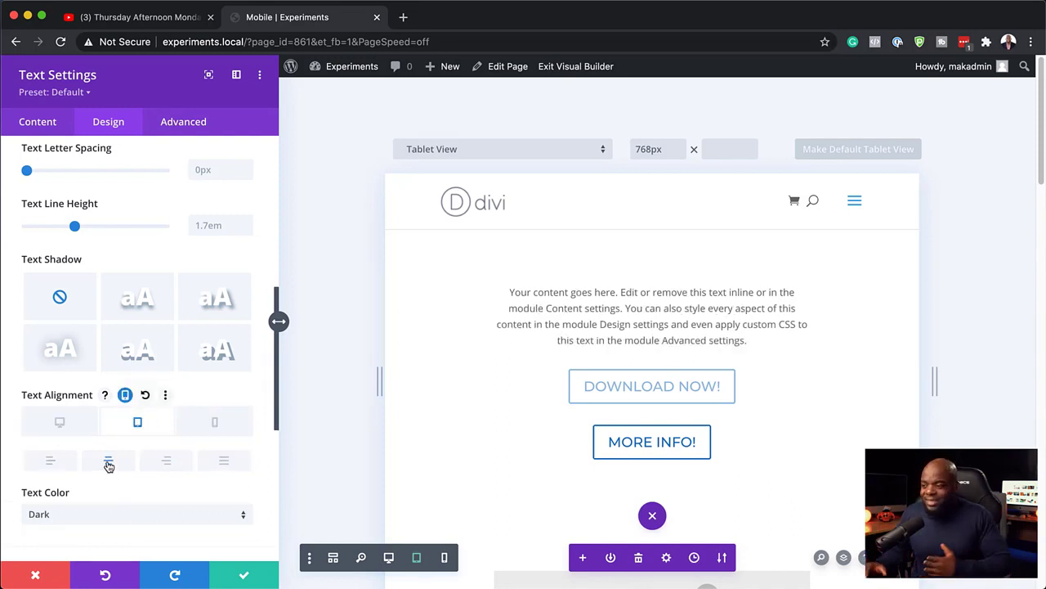
Step: Check the text alignment in phone and desktop views and save the text settings
left_click(217, 424)
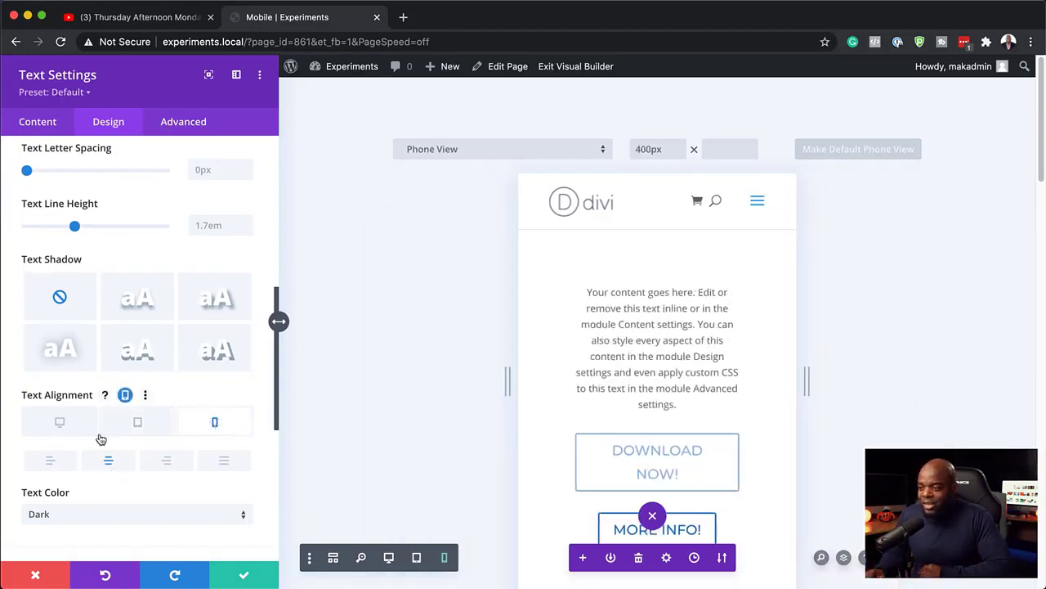
left_click(68, 426)
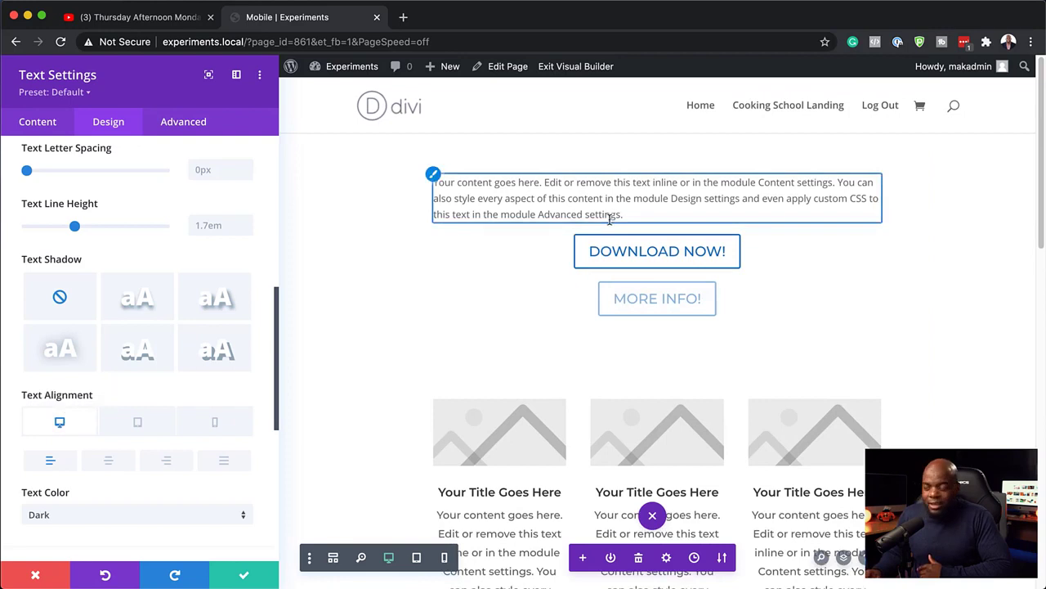
left_click(245, 577)
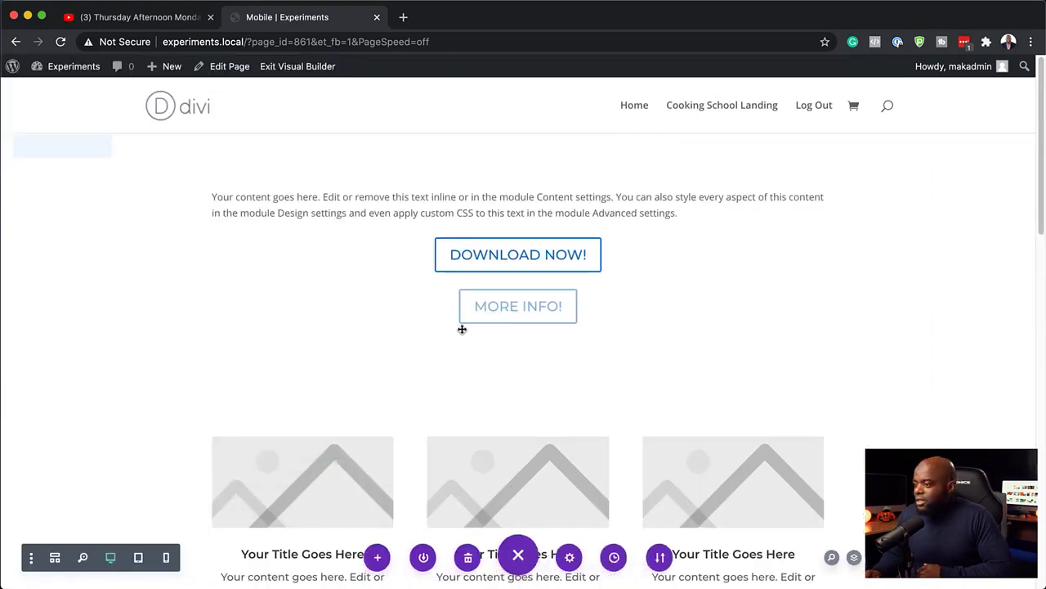
Step: Preview the page in tablet view, widen it to about 980 px, and examine the text, blurbs and image
left_click(139, 557)
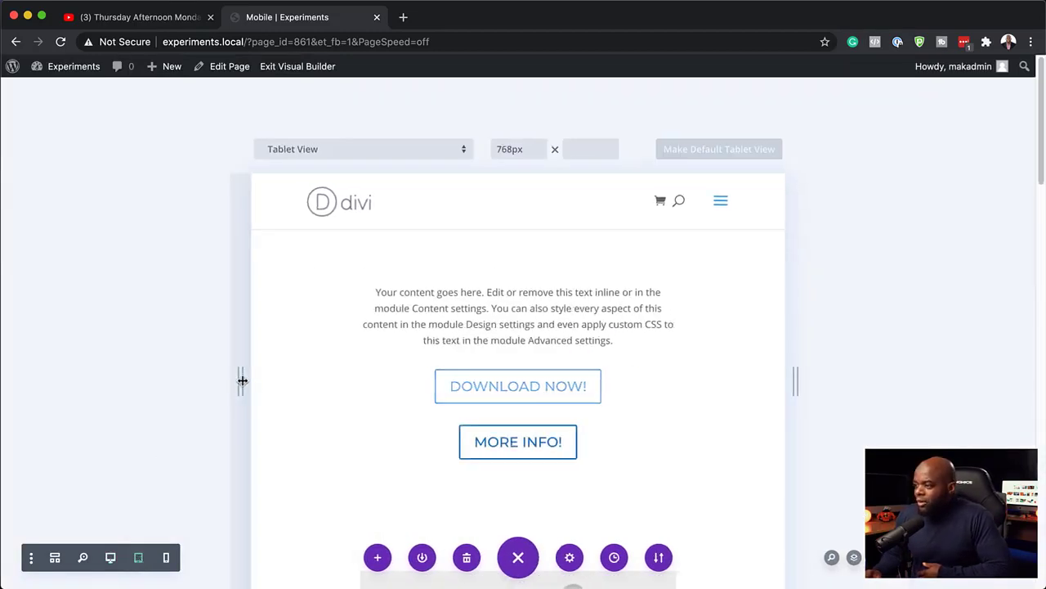
left_click_drag(243, 380, 158, 395)
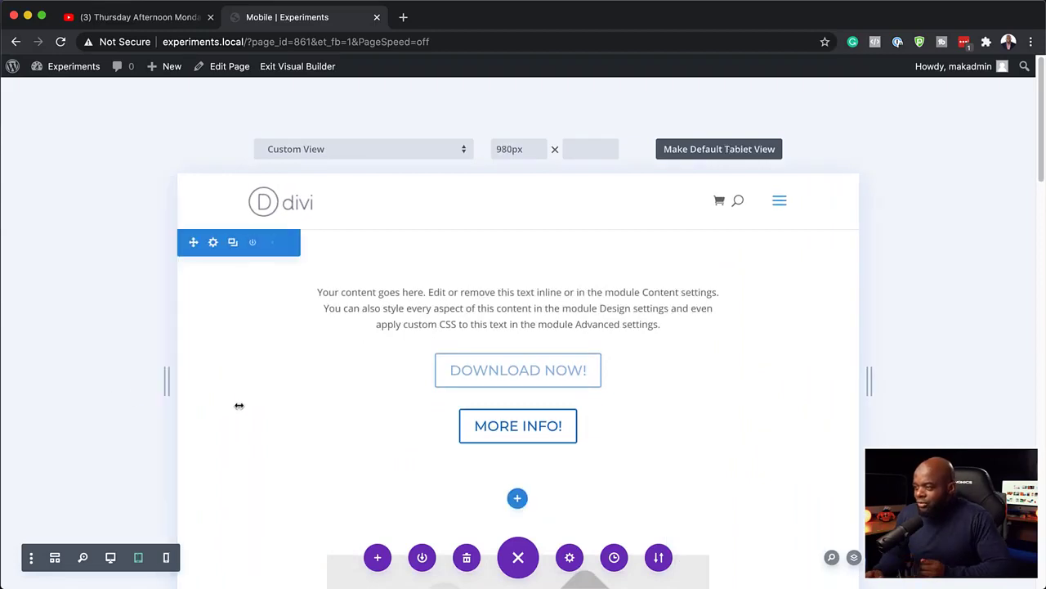
scroll(240, 409, "down", 5)
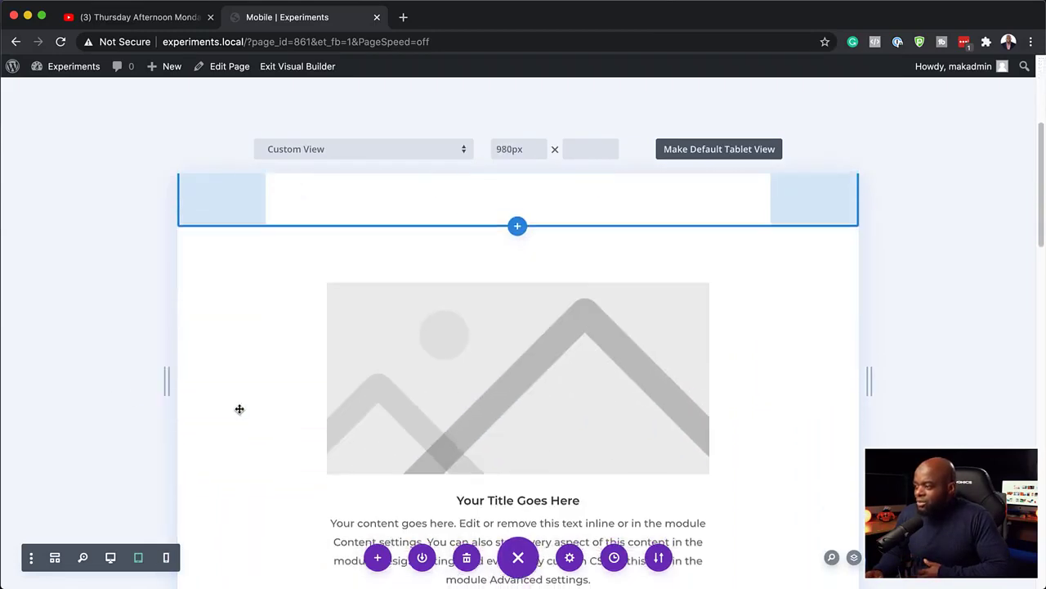
scroll(240, 409, "down", 2)
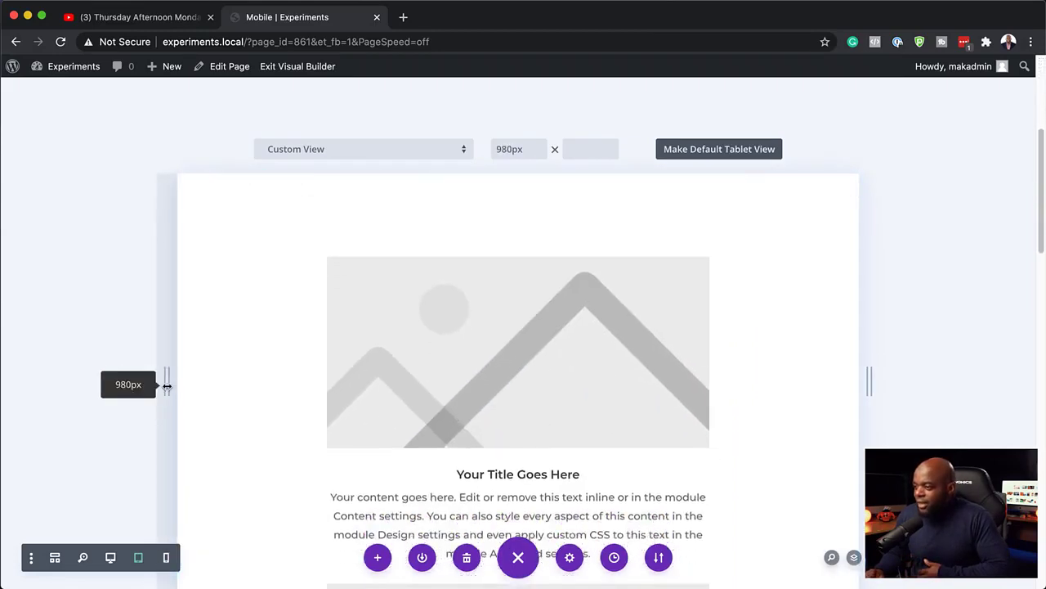
mouse_move(164, 385)
left_mouse_down()
mouse_move(399, 381)
mouse_move(169, 383)
left_mouse_up()
scroll(451, 419, "down", 5)
scroll(316, 417, "down", 10)
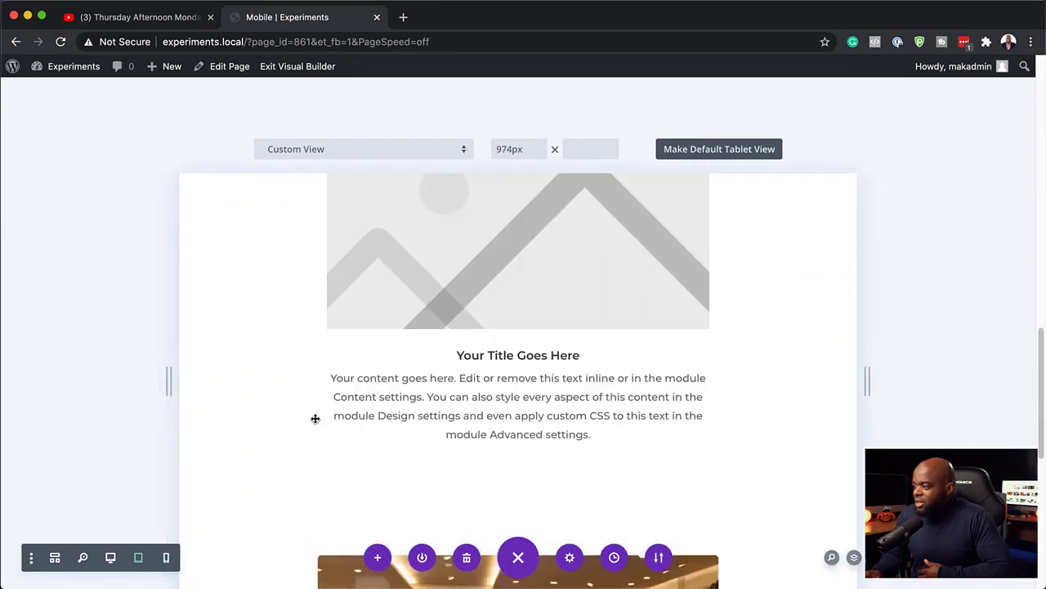
scroll(315, 419, "down", 3)
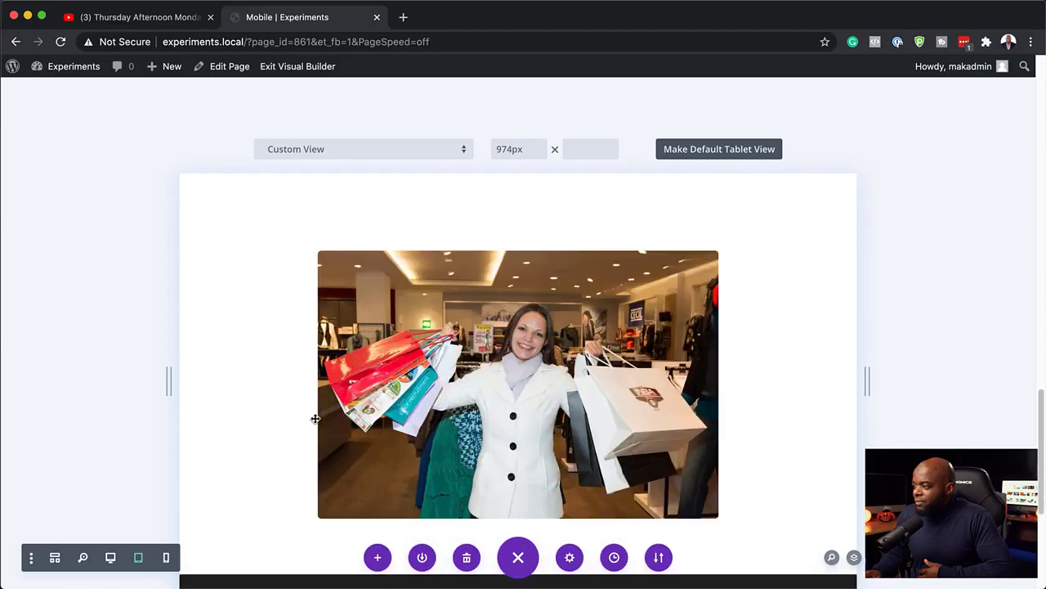
Step: Narrow the preview to 320 px to examine the image, and widen it back to desktop width
left_click_drag(166, 379, 269, 374)
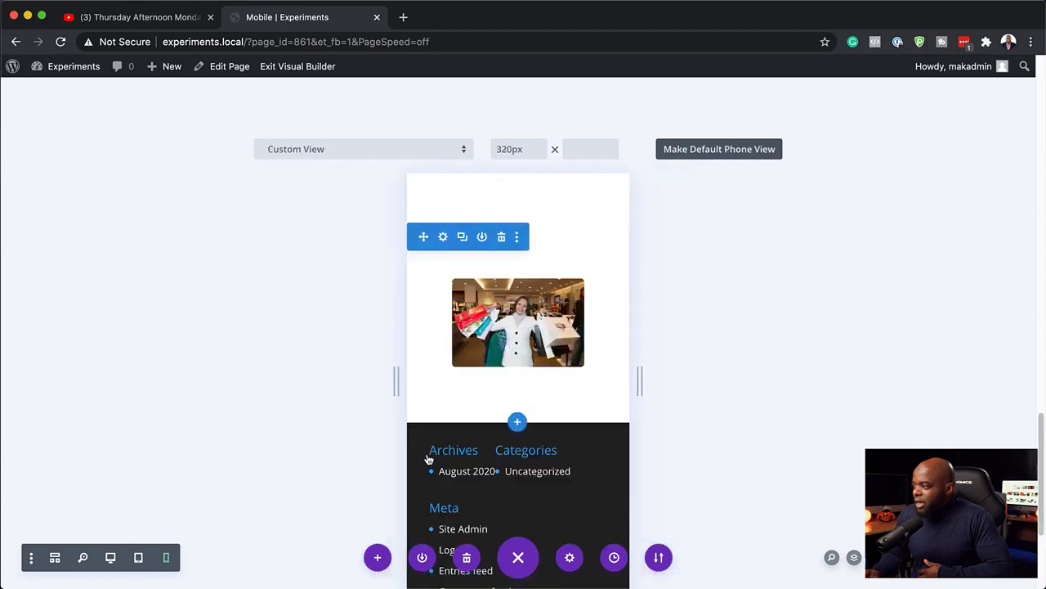
mouse_move(516, 236)
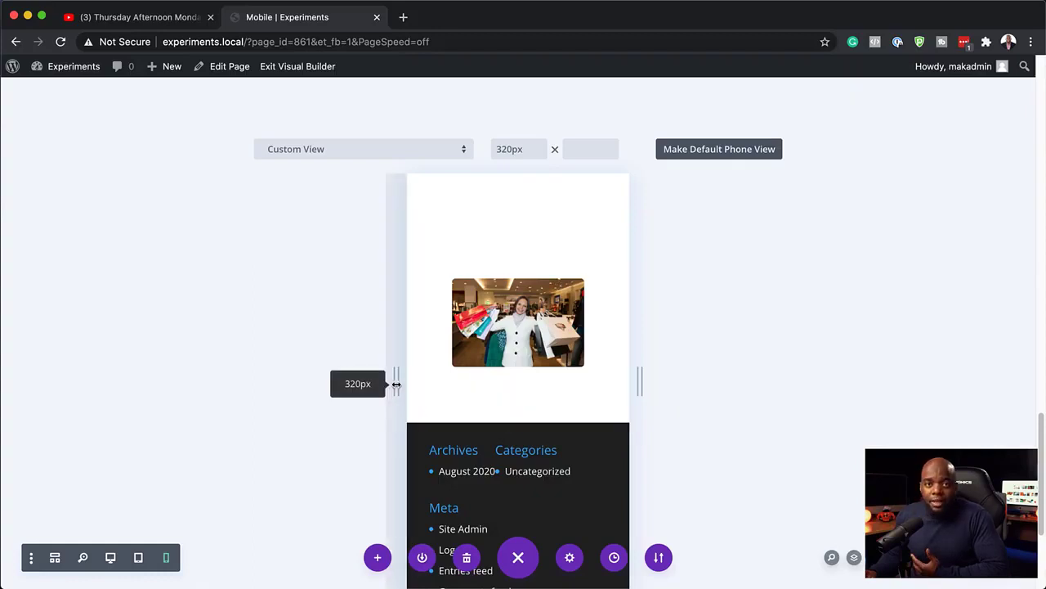
left_click_drag(395, 384, 309, 394)
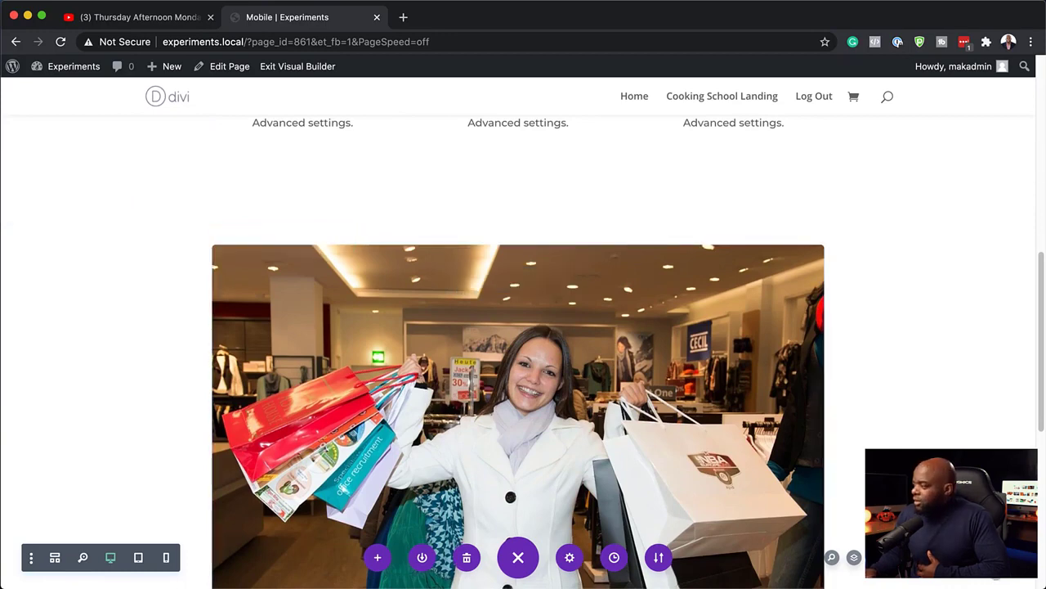
Step: Exit the Visual Builder and examine the live page down to its image with the browser window narrowed to tablet width
left_click(313, 72)
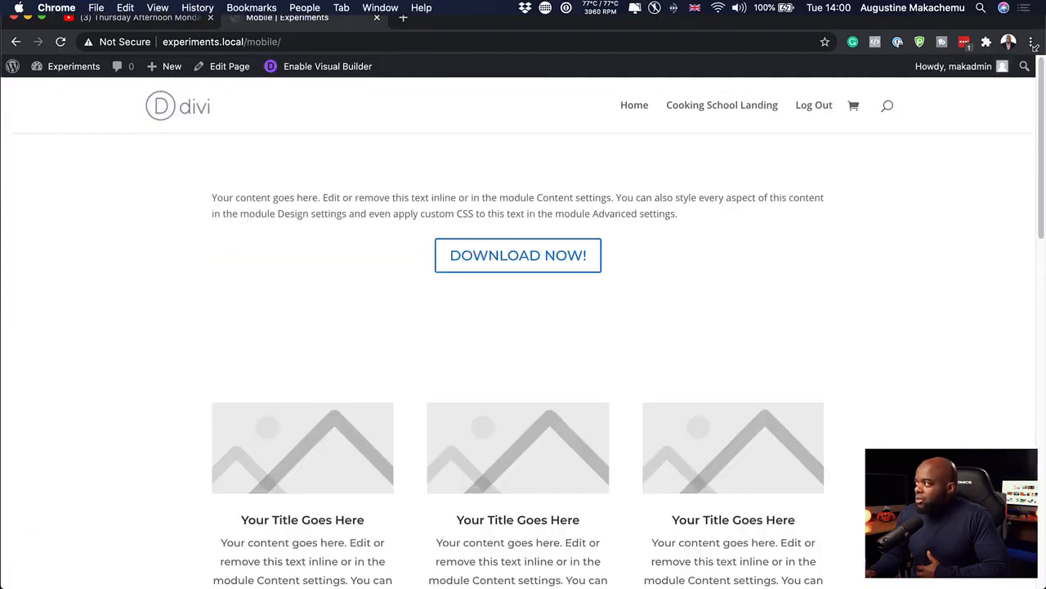
left_click_drag(1039, 5, 628, 31)
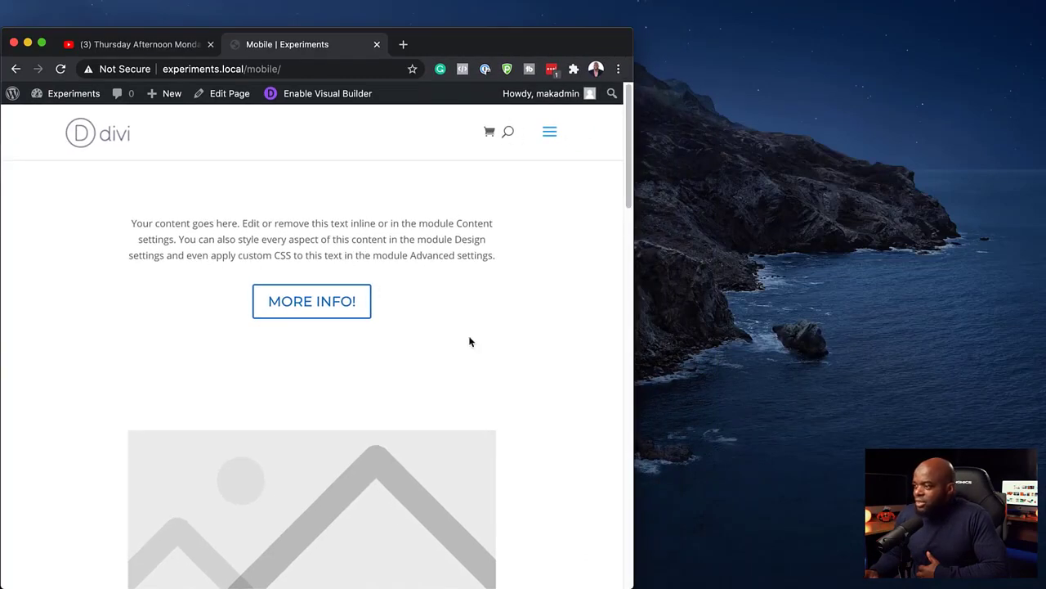
scroll(470, 342, "down", 10)
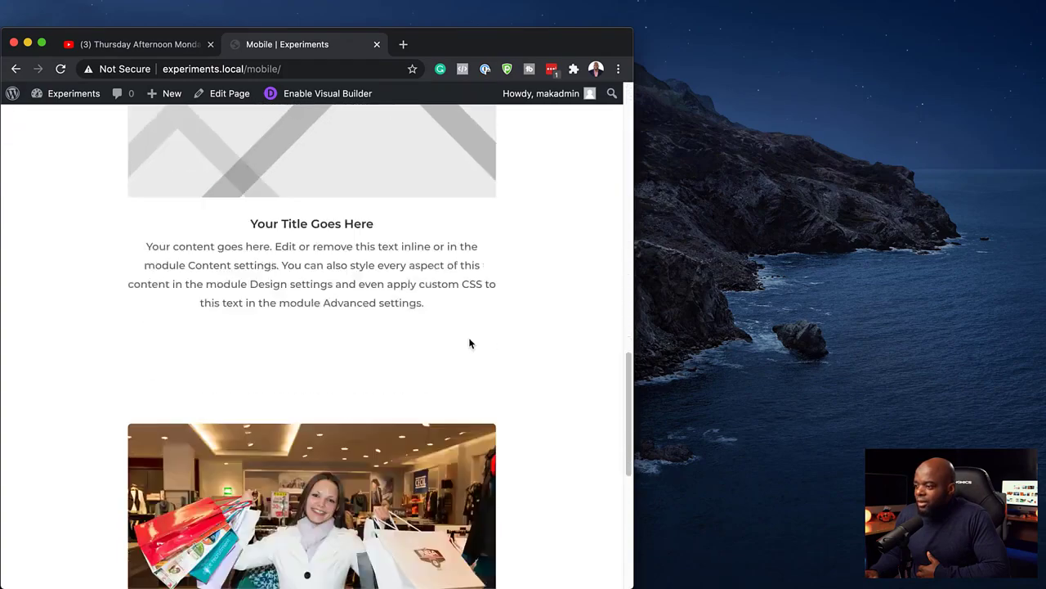
scroll(470, 343, "down", 5)
scroll(470, 344, "up", 1)
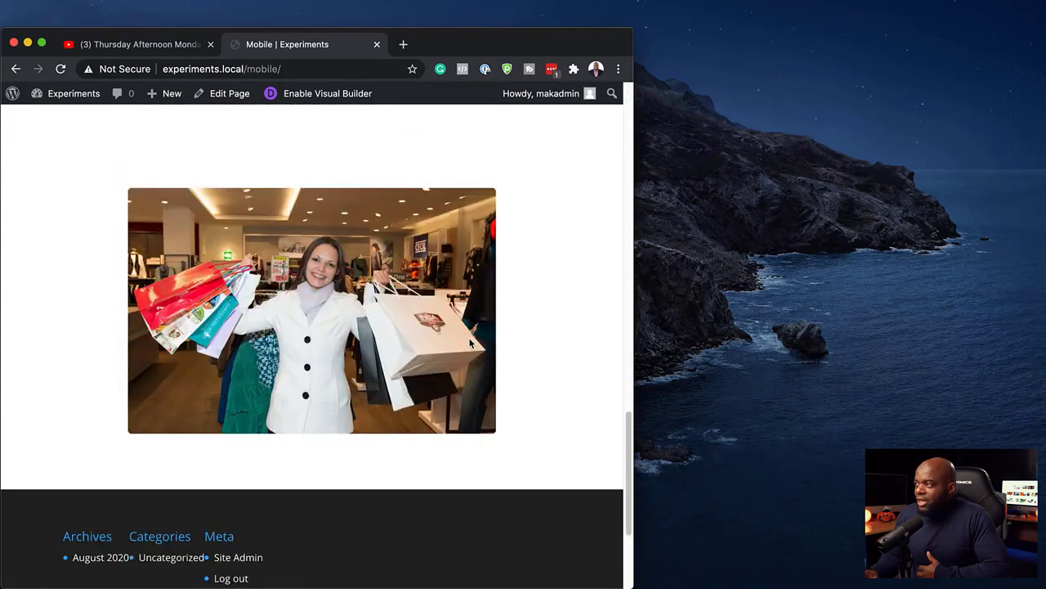
Step: Narrow the browser window to phone width to examine the live page, and widen it to compare the desktop layout
mouse_move(633, 34)
left_mouse_down()
mouse_move(612, 16)
mouse_move(537, 8)
mouse_move(325, 3)
left_mouse_up()
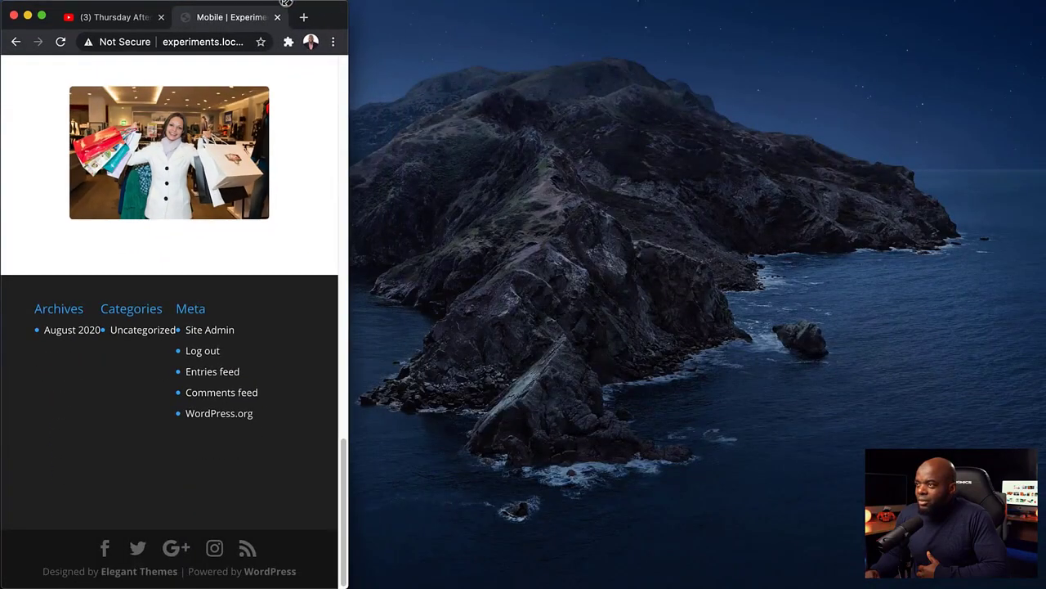
scroll(320, 381, "up", 5)
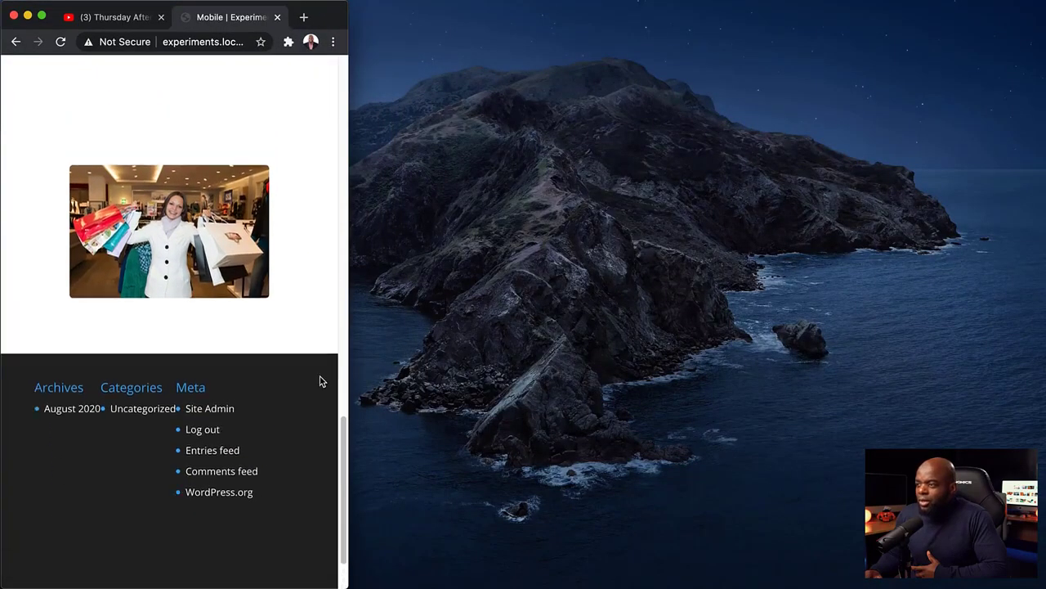
scroll(320, 381, "up", 10)
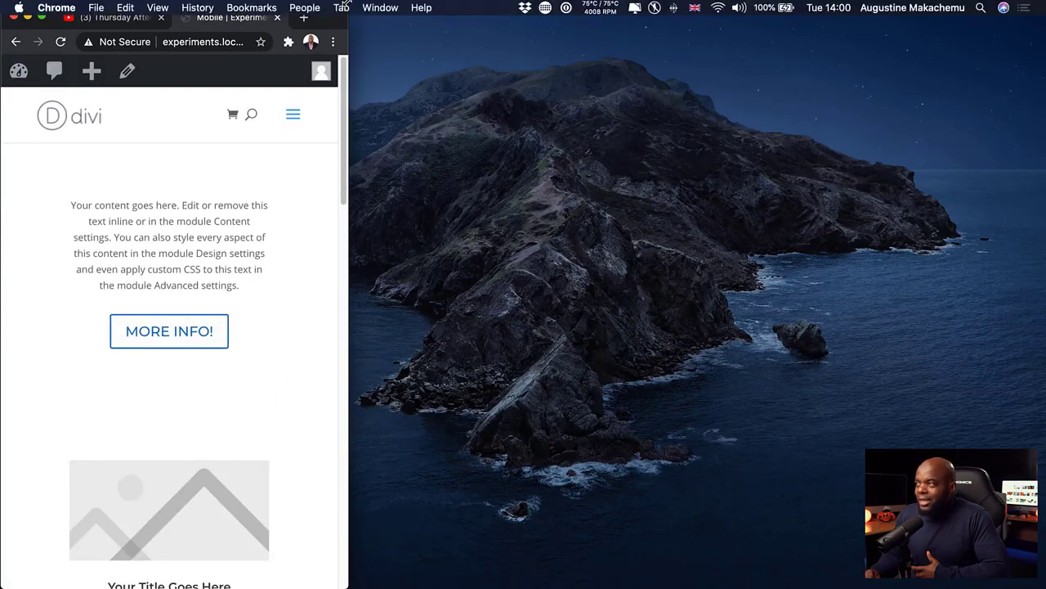
left_click_drag(349, 15, 851, 46)
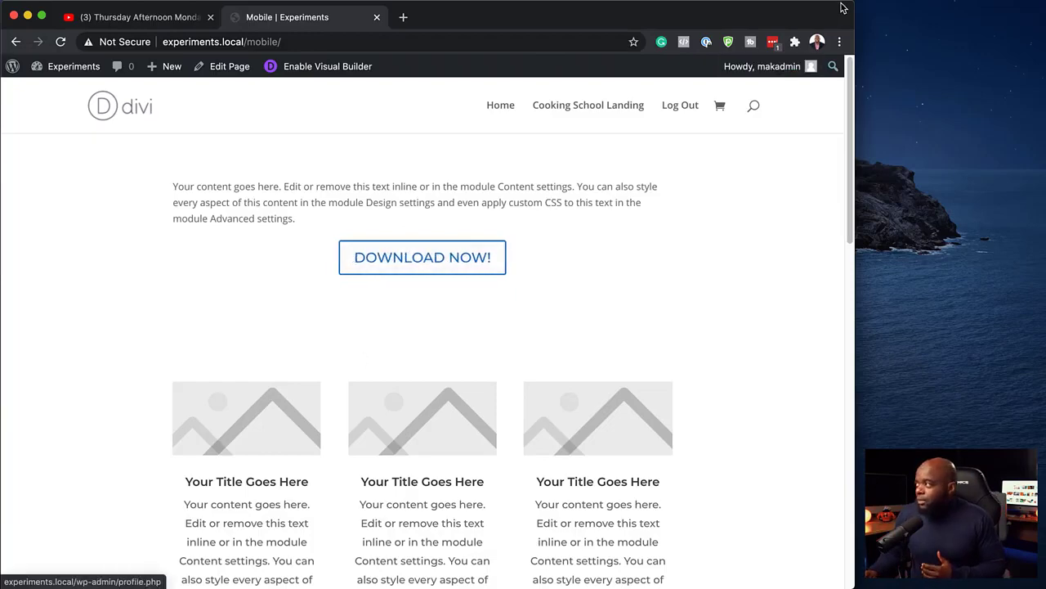
left_click_drag(851, 5, 769, 3)
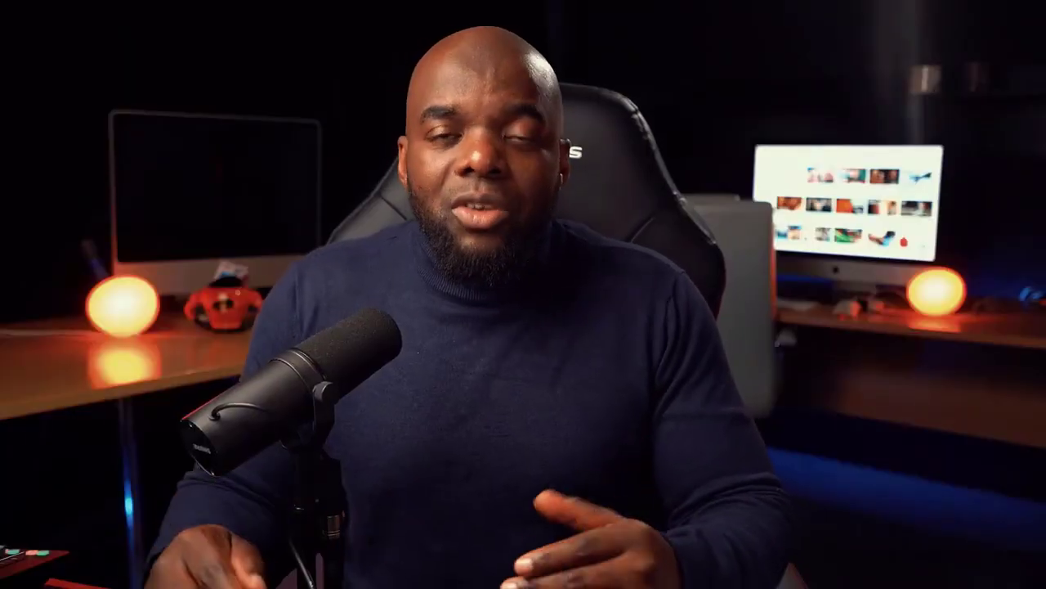